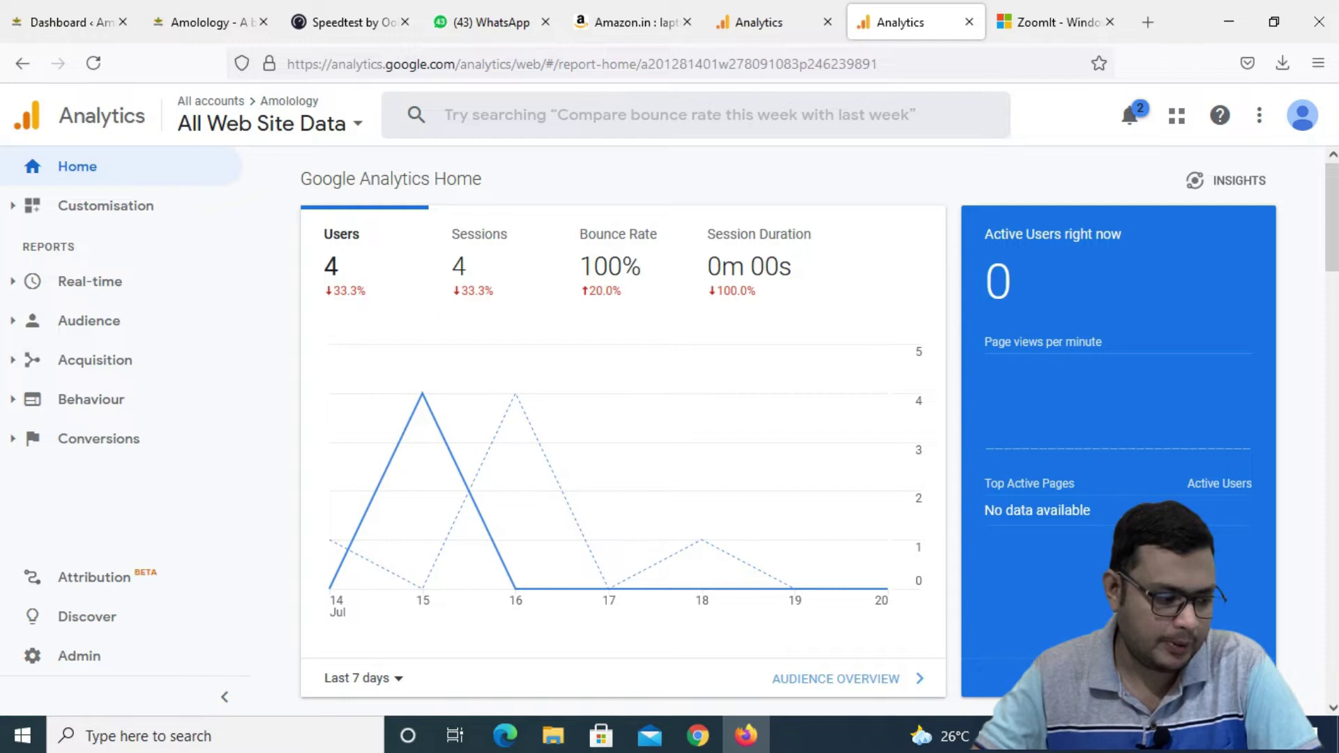
# Open the Admin settings and examine where filters are managed at the account level and at the view level.
pyautogui.click(78, 656)
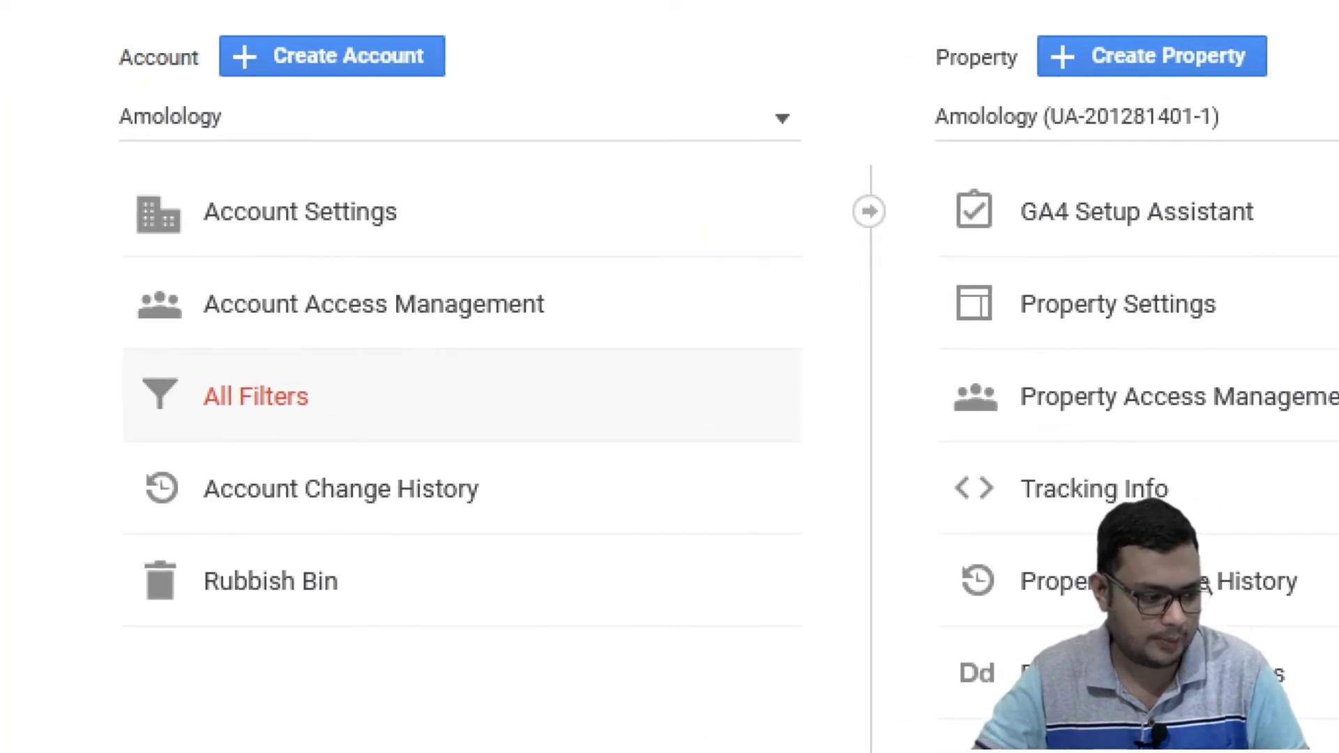
pyautogui.moveTo(106, 366); pyautogui.dragTo(421, 436)
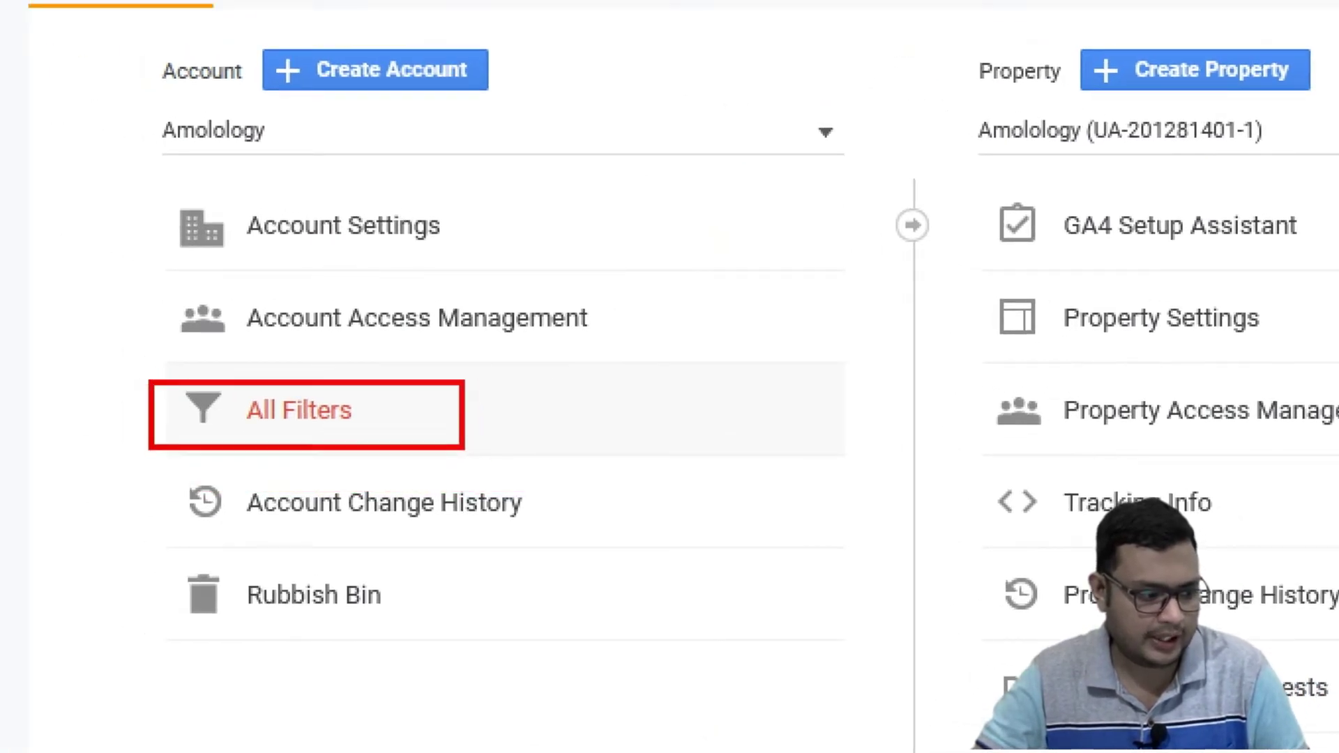
pyautogui.press('Escape')
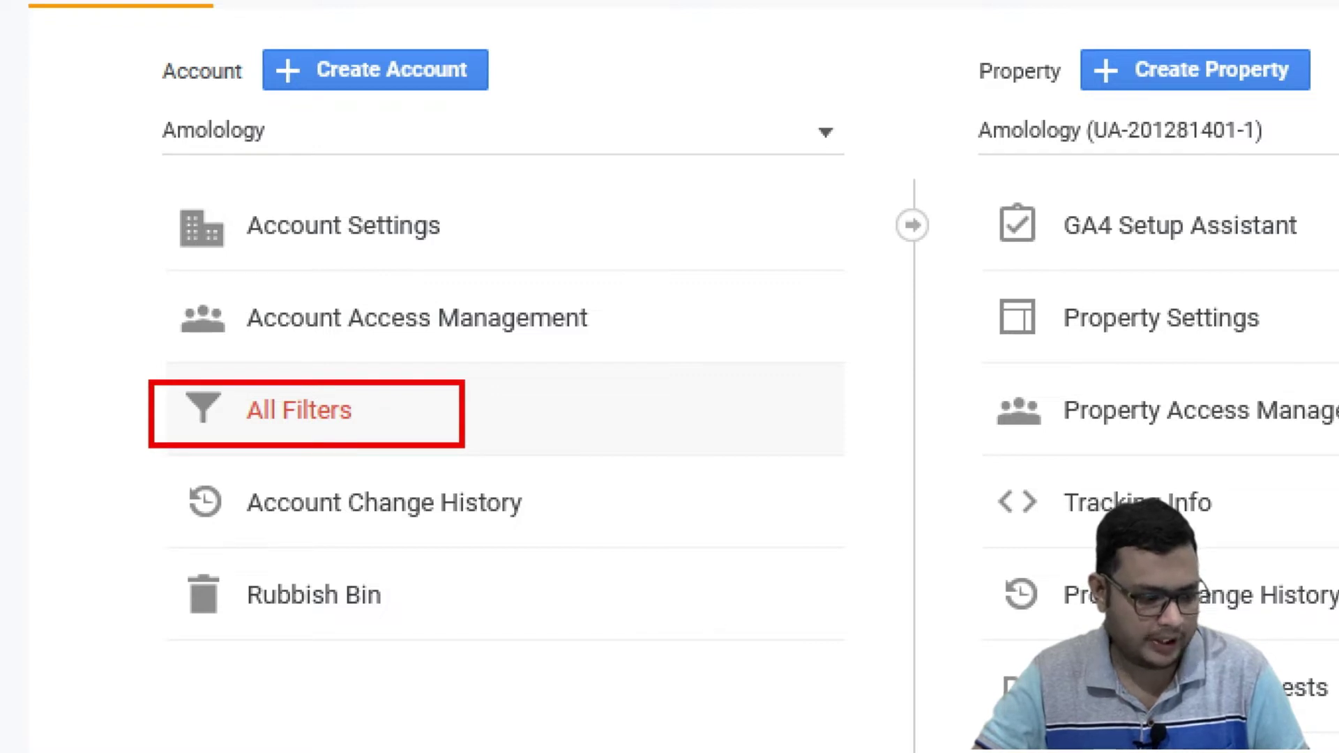
pyautogui.press('Escape')
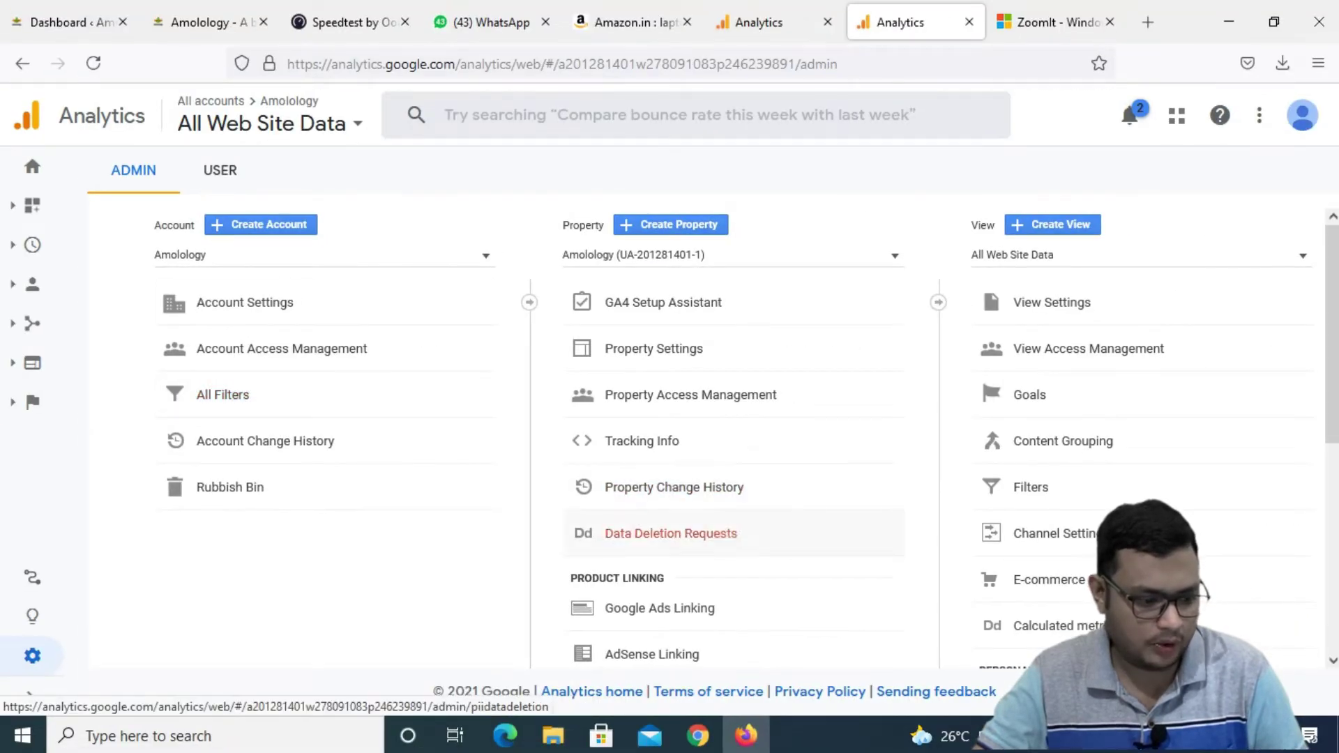
pyautogui.scroll(-4, 663, 432)
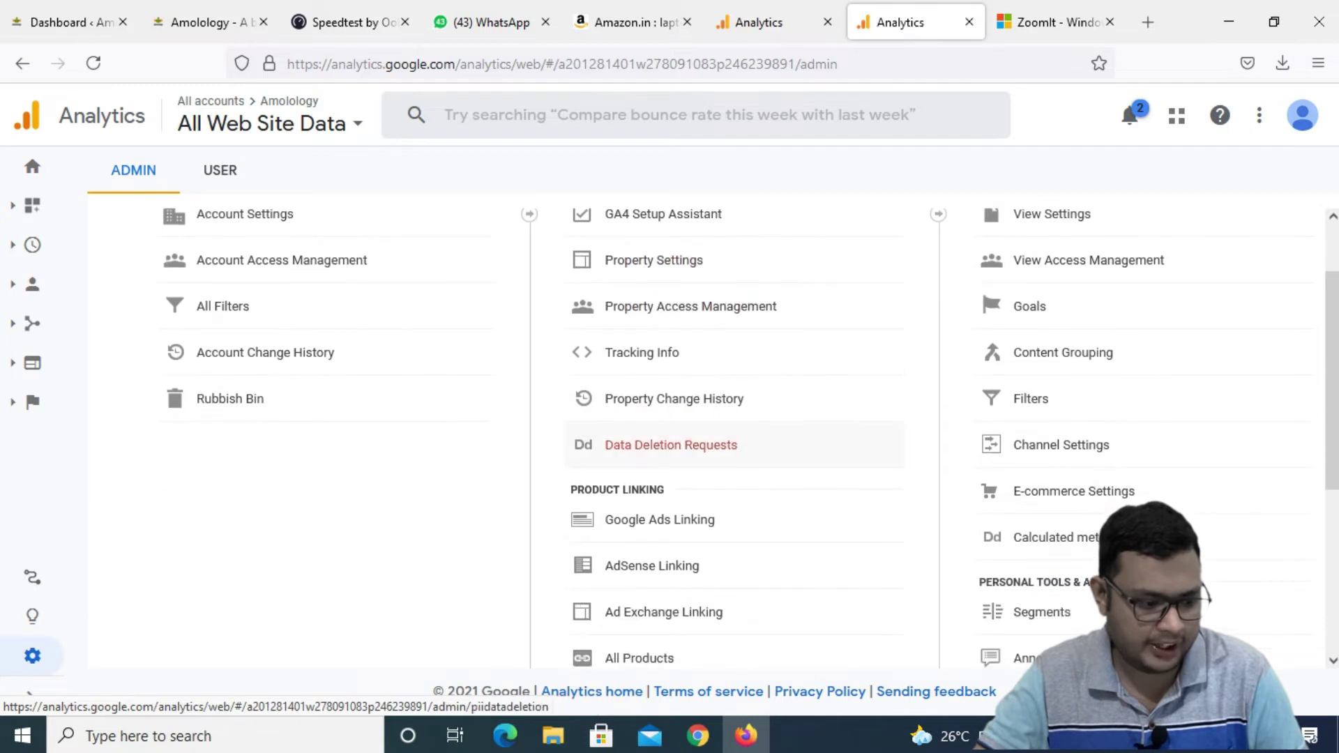
pyautogui.scroll(-2, 642, 488)
pyautogui.scroll(6, 641, 544)
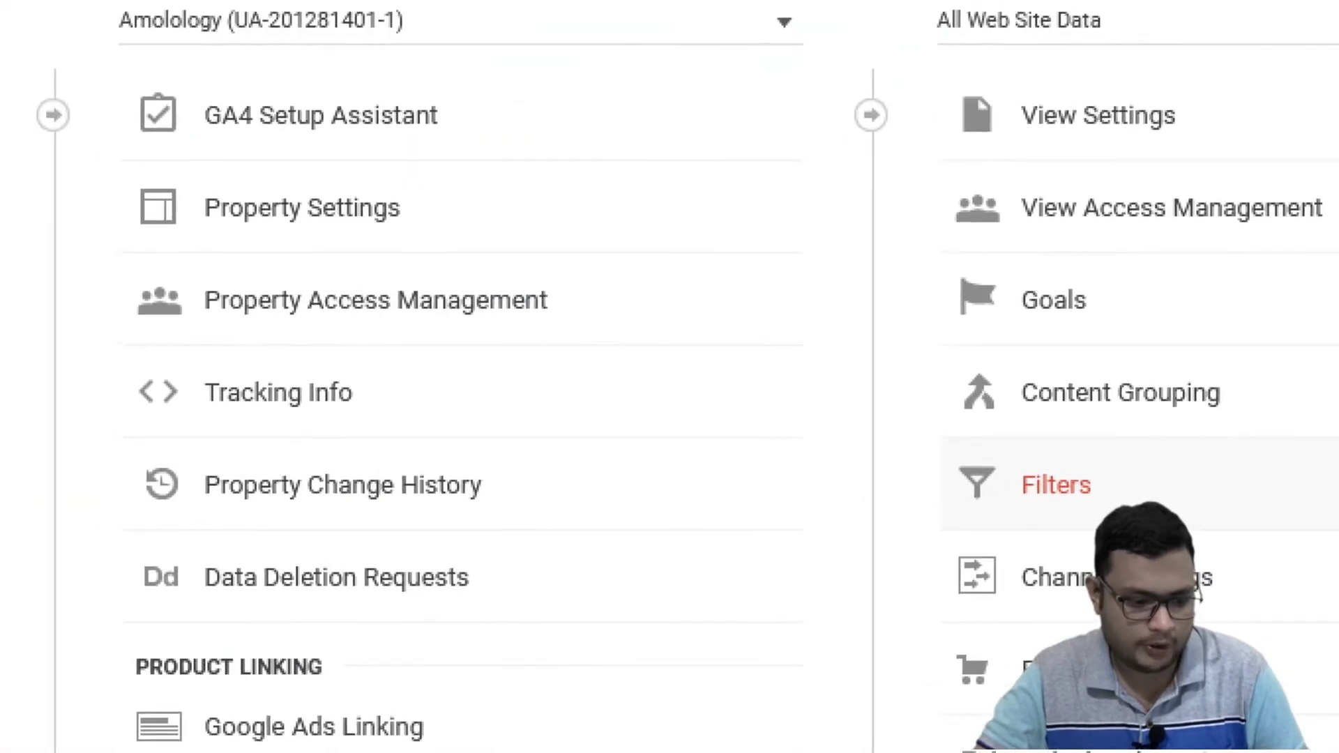
pyautogui.moveTo(928, 438)
pyautogui.mouseDown()
pyautogui.moveTo(1240, 551)
pyautogui.moveTo(1222, 543)
pyautogui.mouseUp()
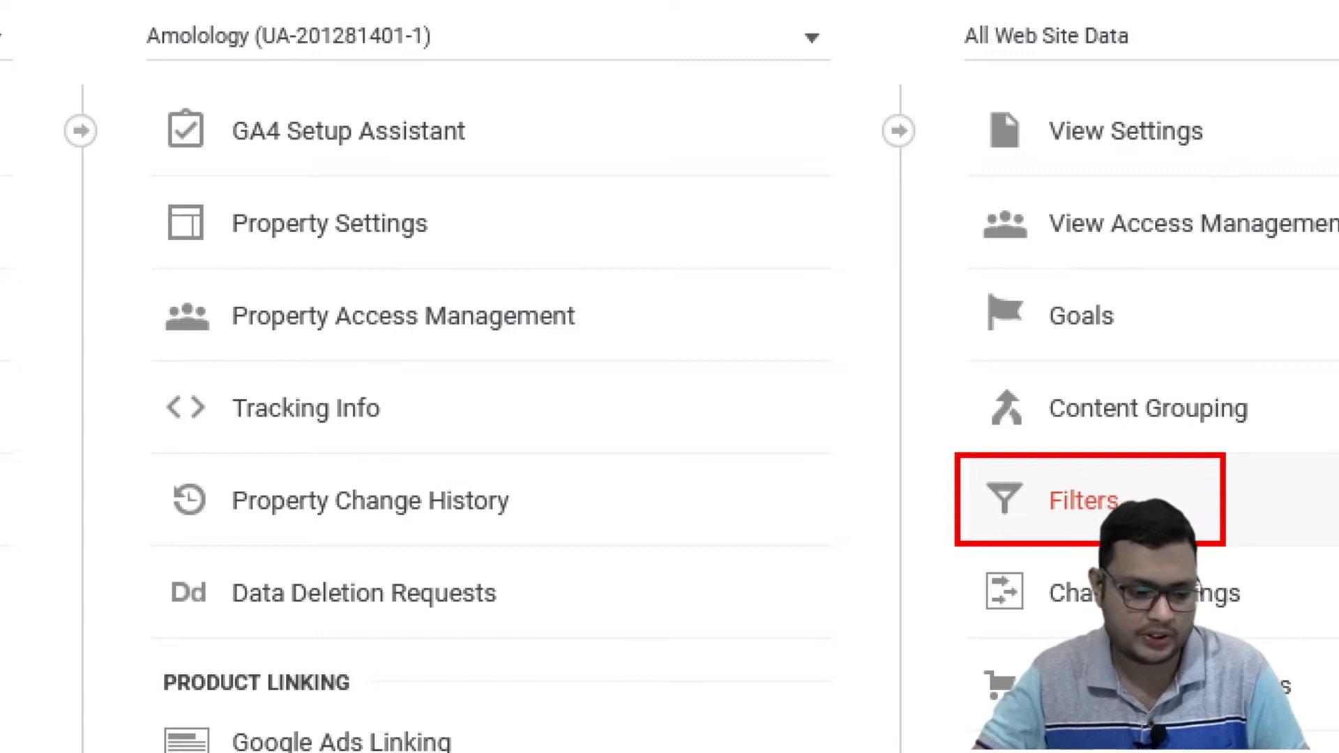
pyautogui.press('Escape')
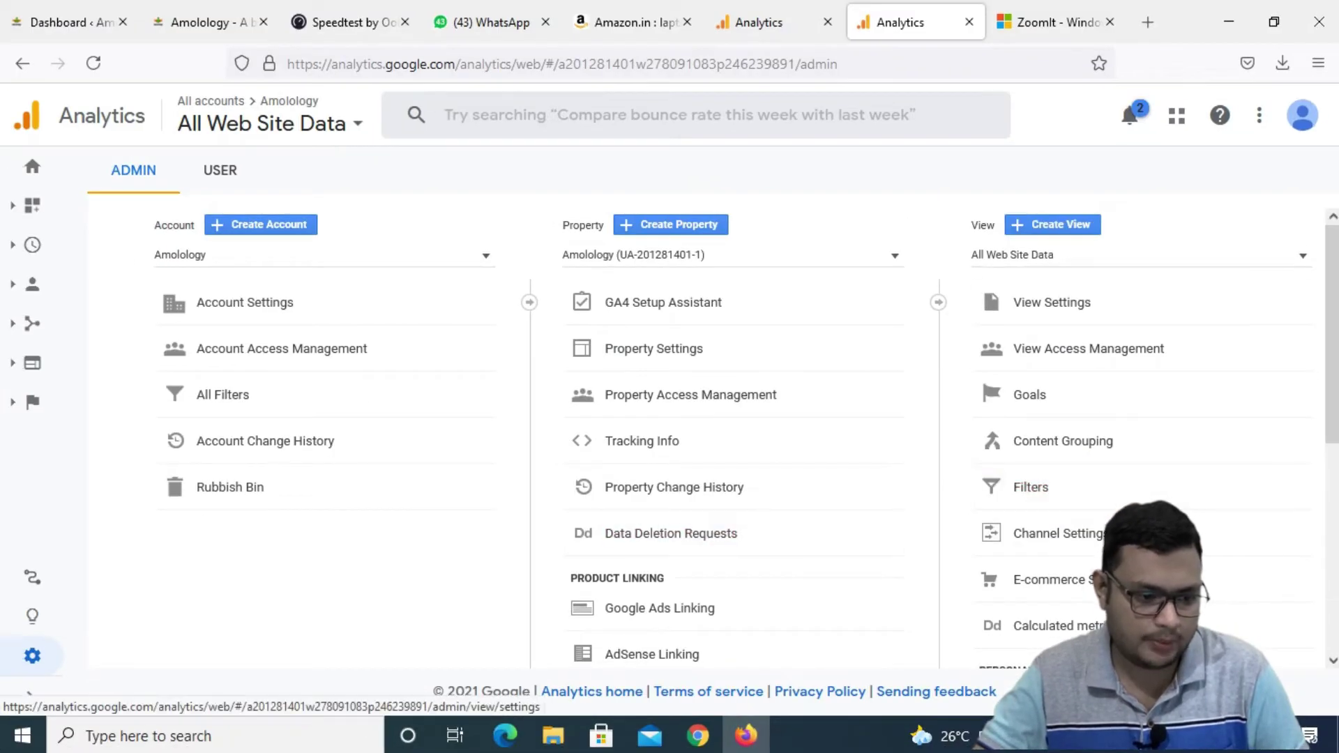
# Create a new website reporting view named My IP with India as the reporting time zone.
pyautogui.click(1066, 255)
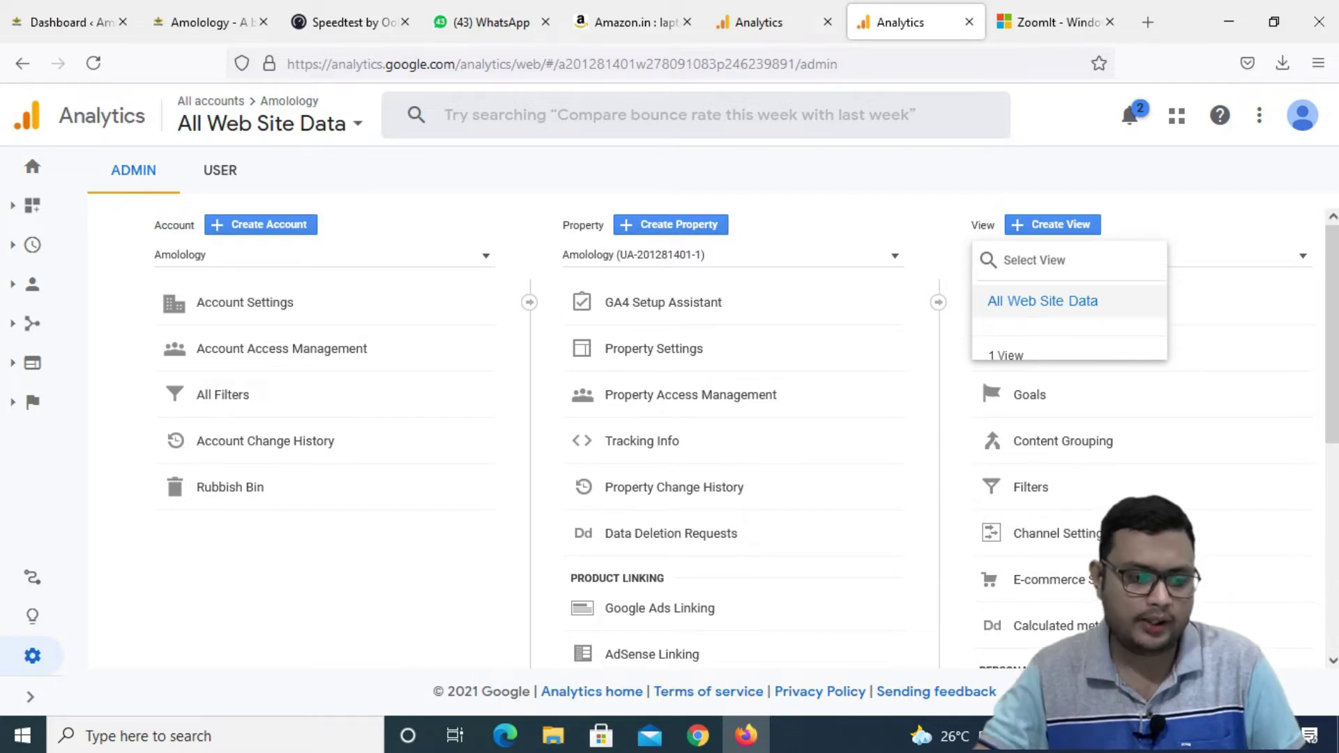
pyautogui.click(1053, 224)
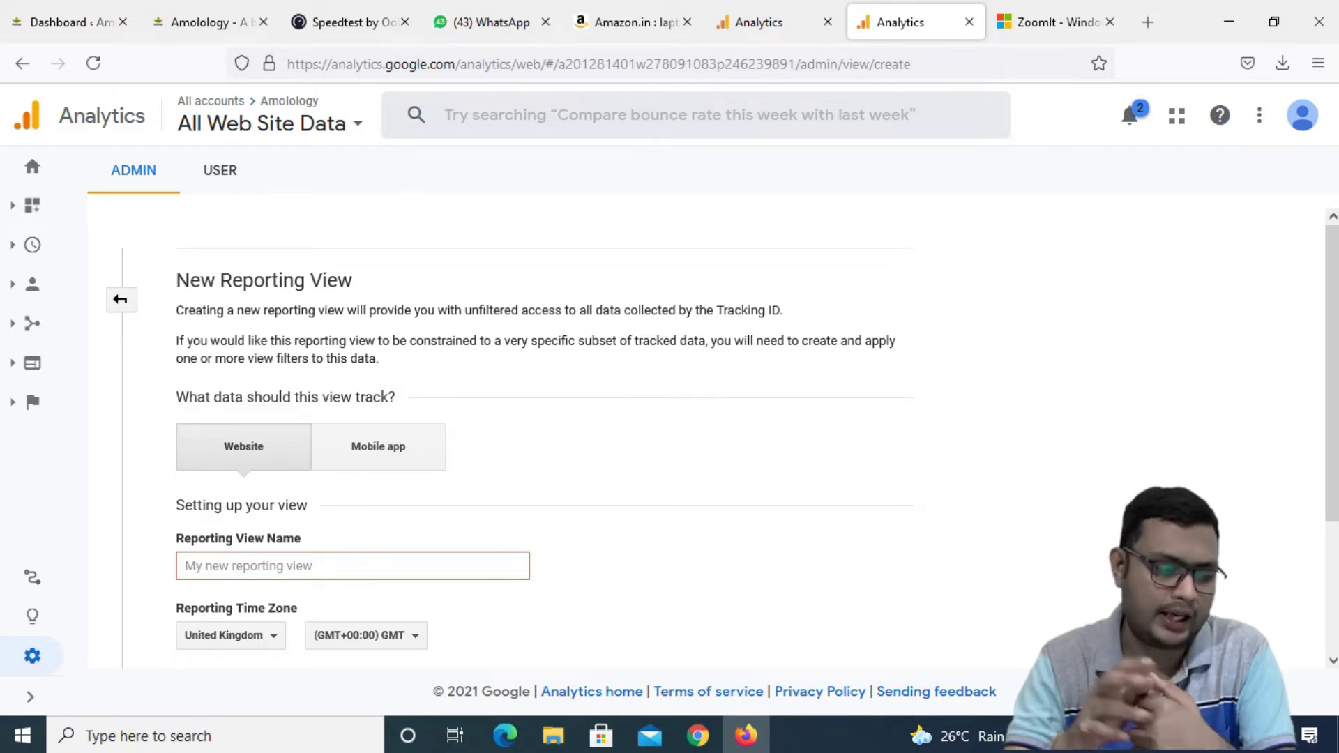
pyautogui.scroll(-3, 758, 447)
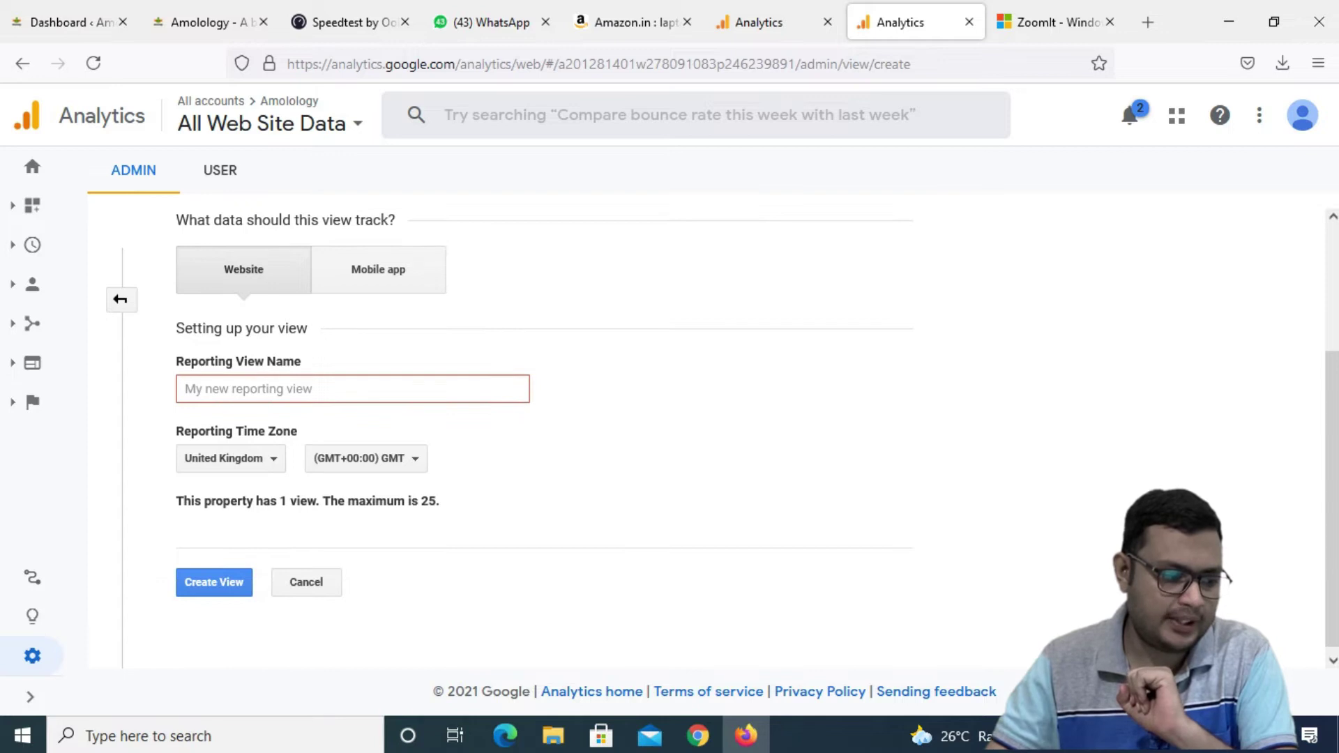
pyautogui.write('My IP')
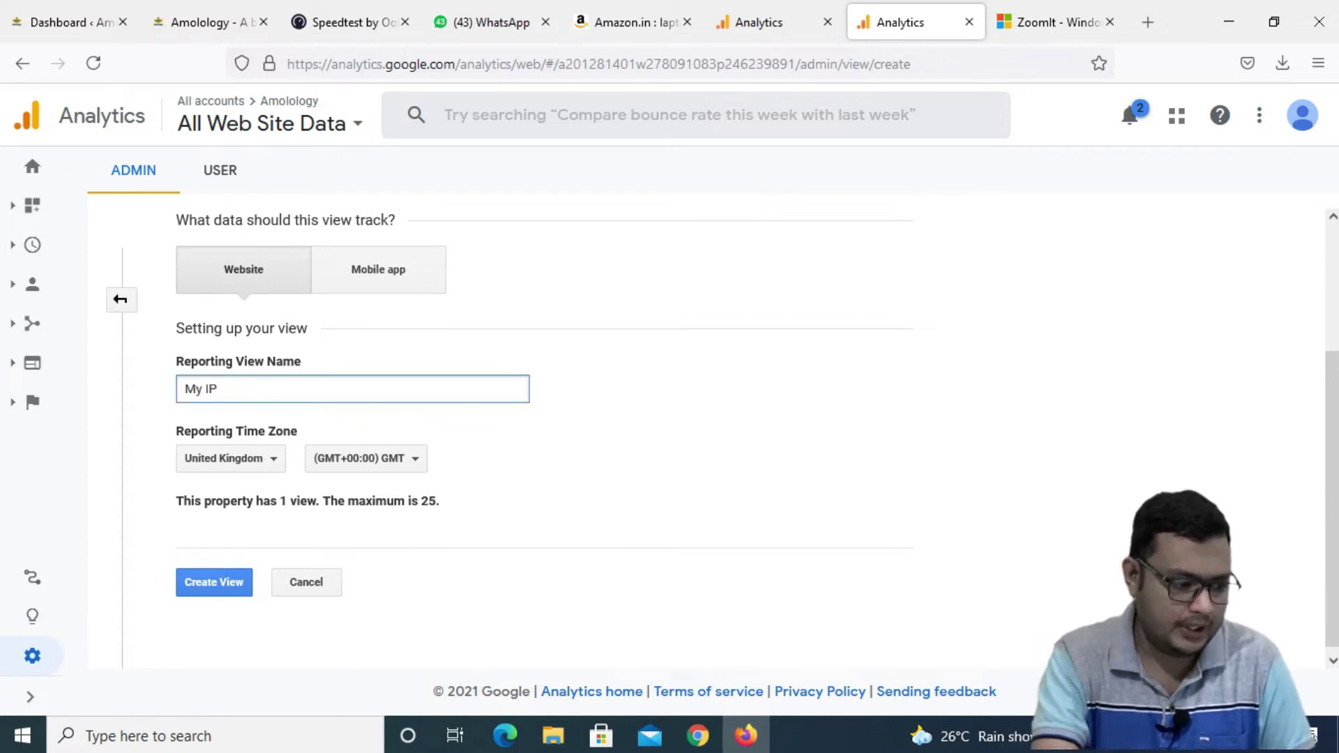
pyautogui.click(231, 459)
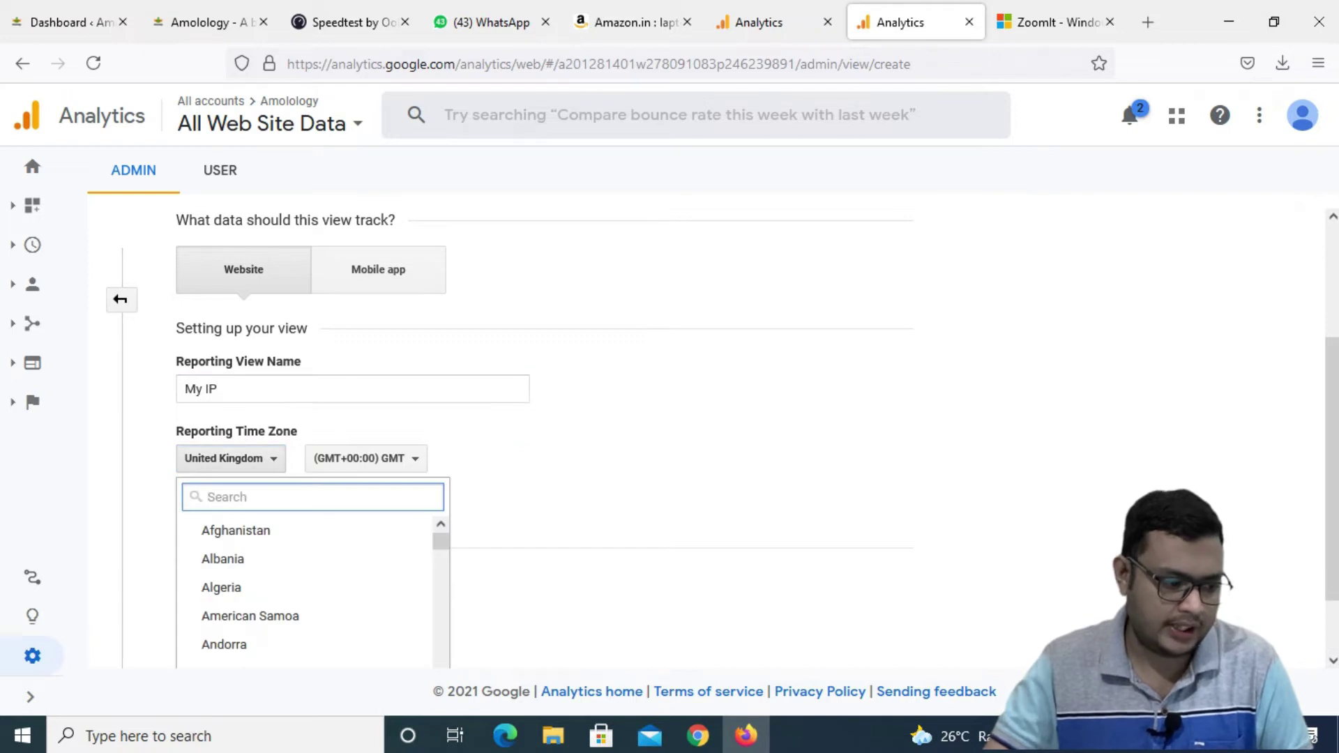
pyautogui.write('India')
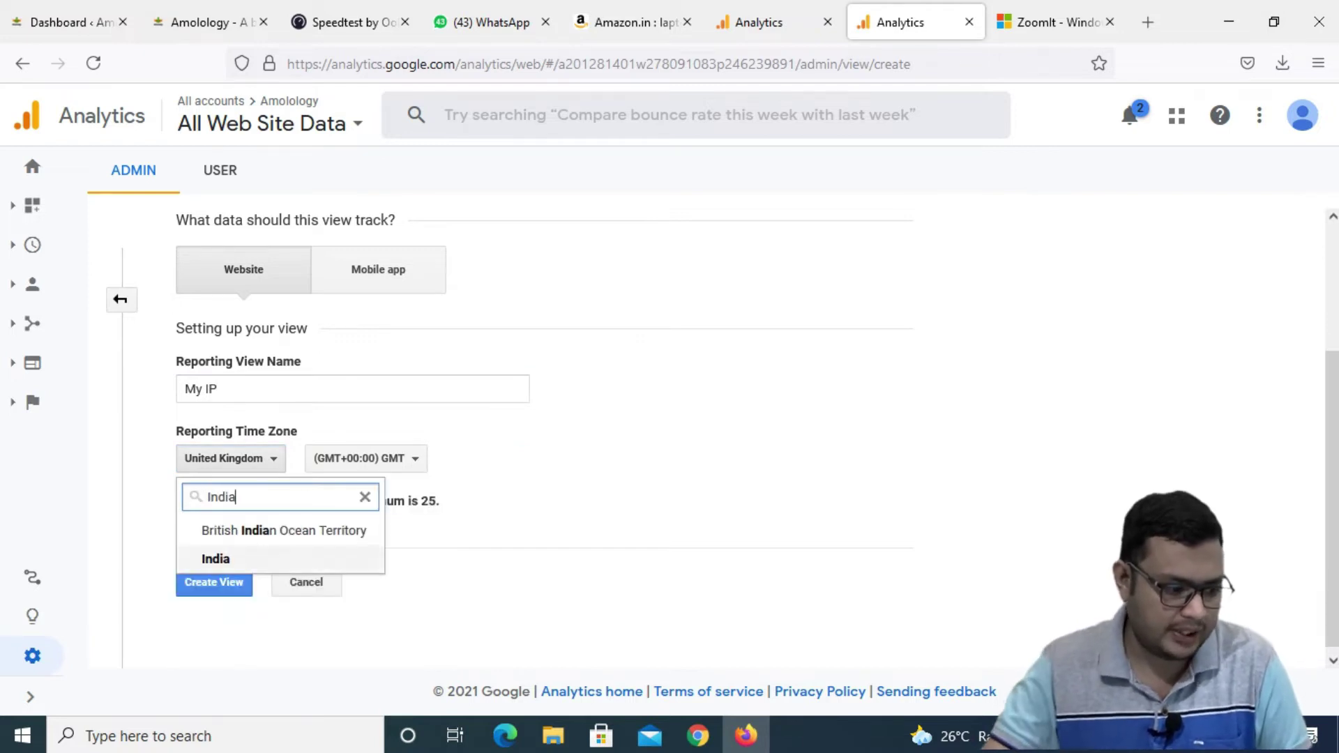
pyautogui.press('Return')
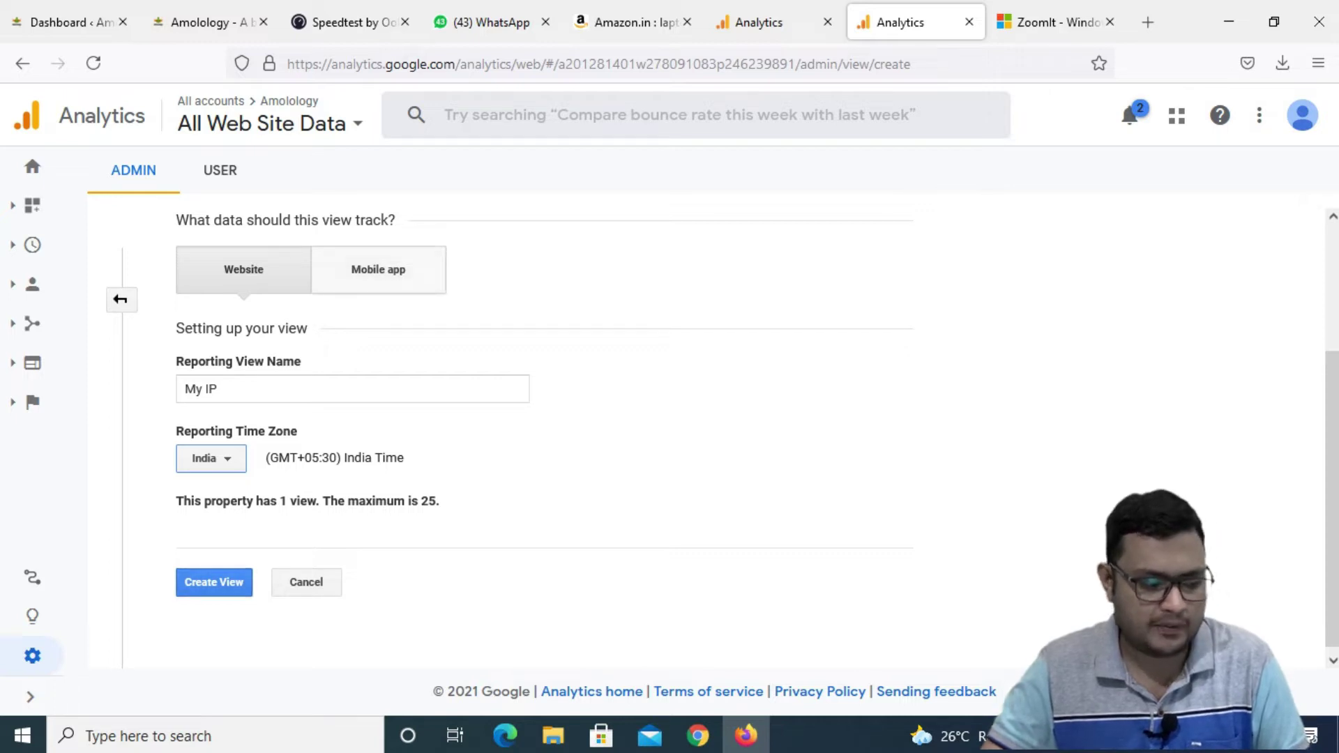
pyautogui.click(213, 581)
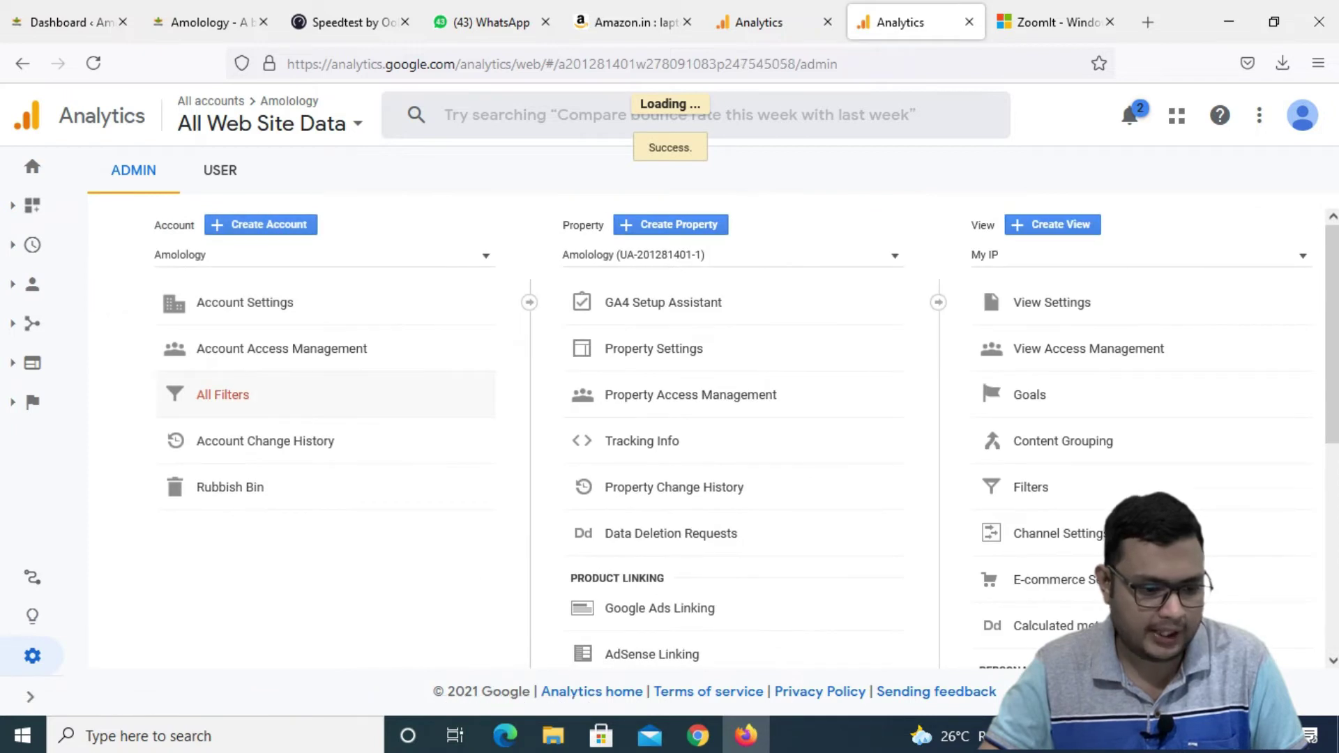
# Select the My IP view and start adding a filter to it named My Ip Exclude.
pyautogui.click(1060, 255)
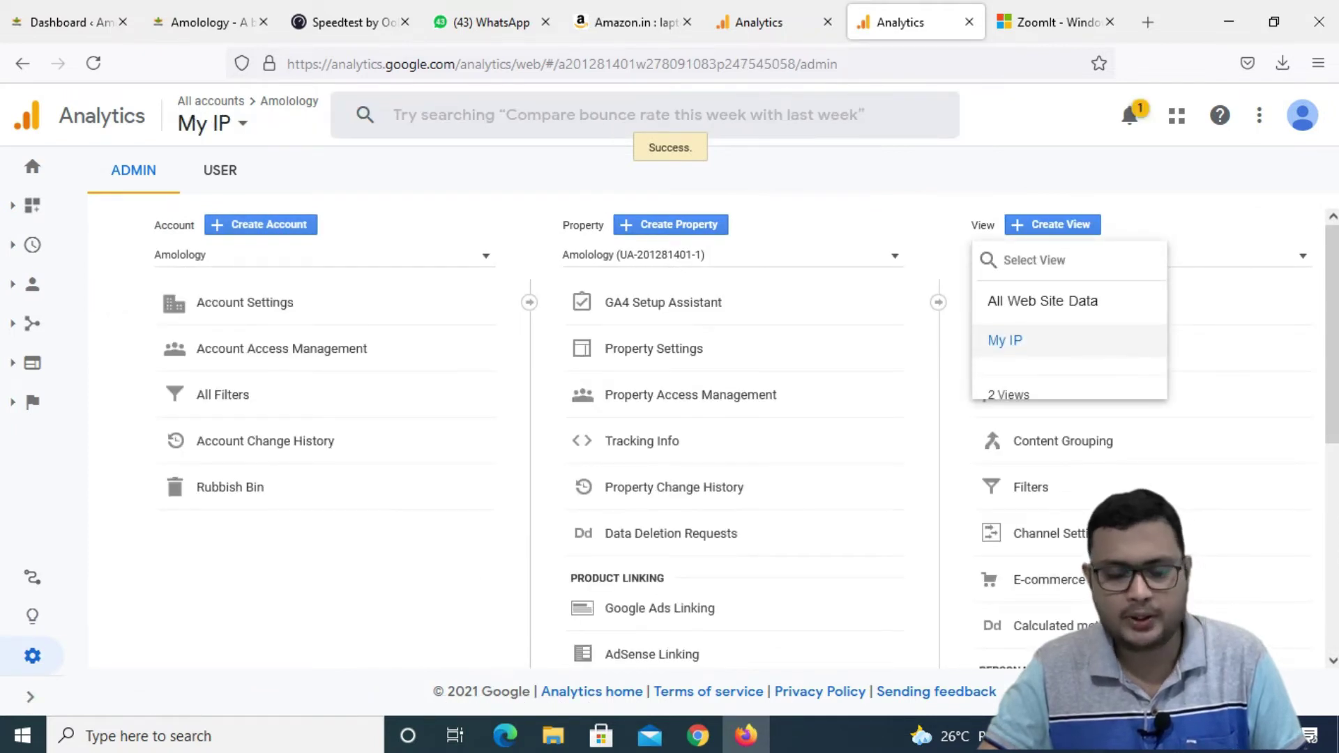
pyautogui.click(1074, 342)
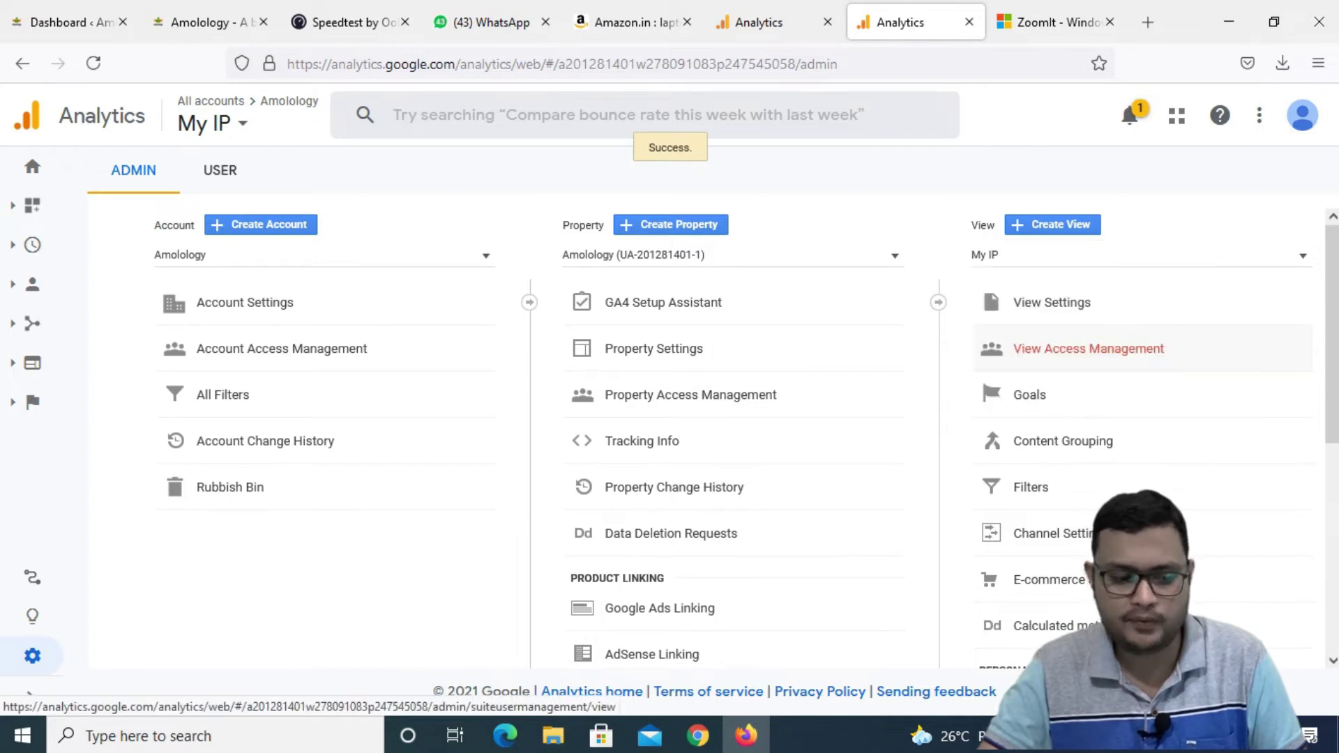
pyautogui.click(1074, 255)
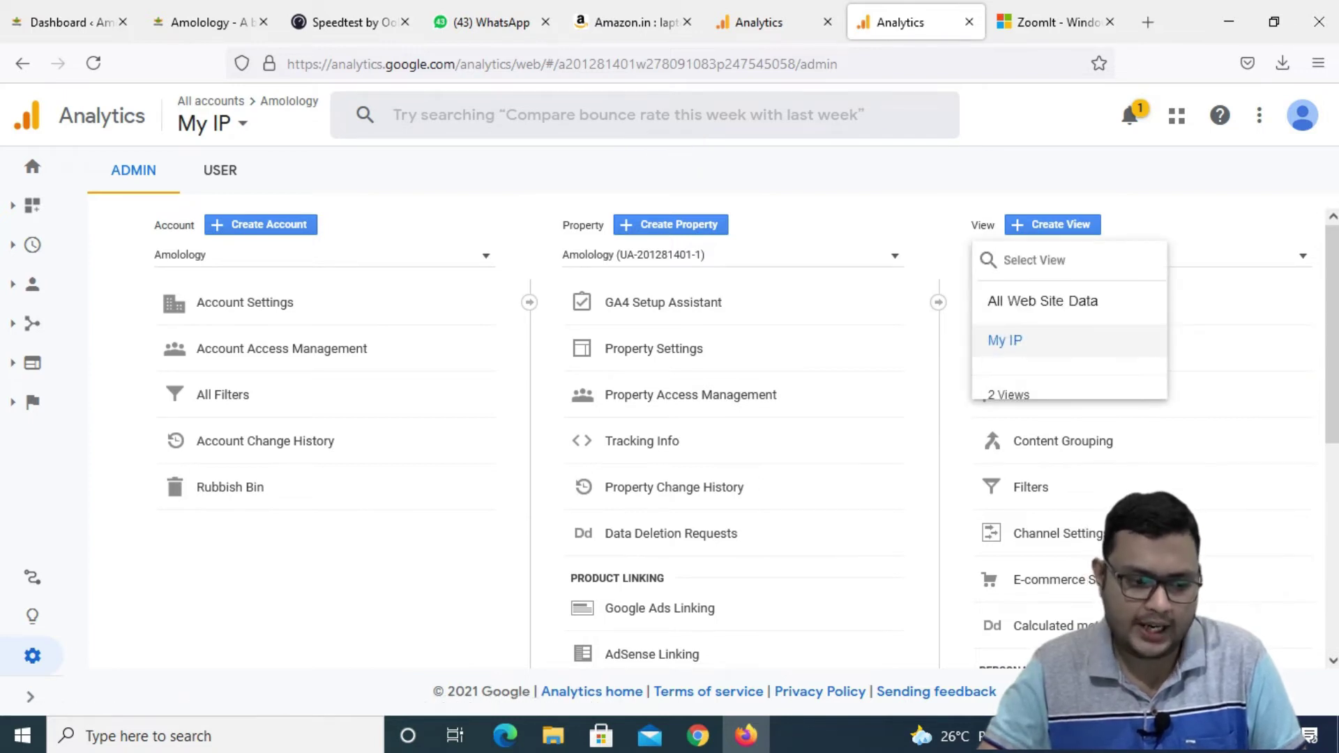
pyautogui.click(1032, 340)
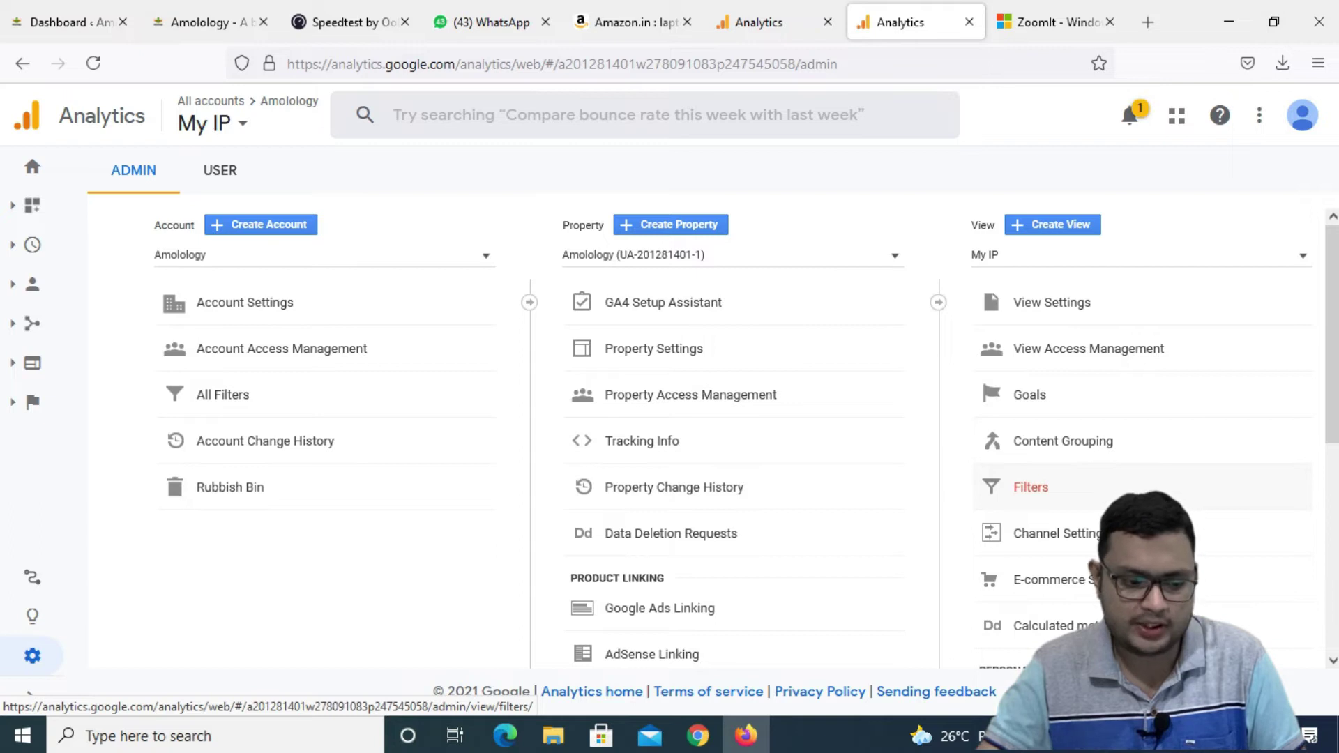
pyautogui.click(1031, 486)
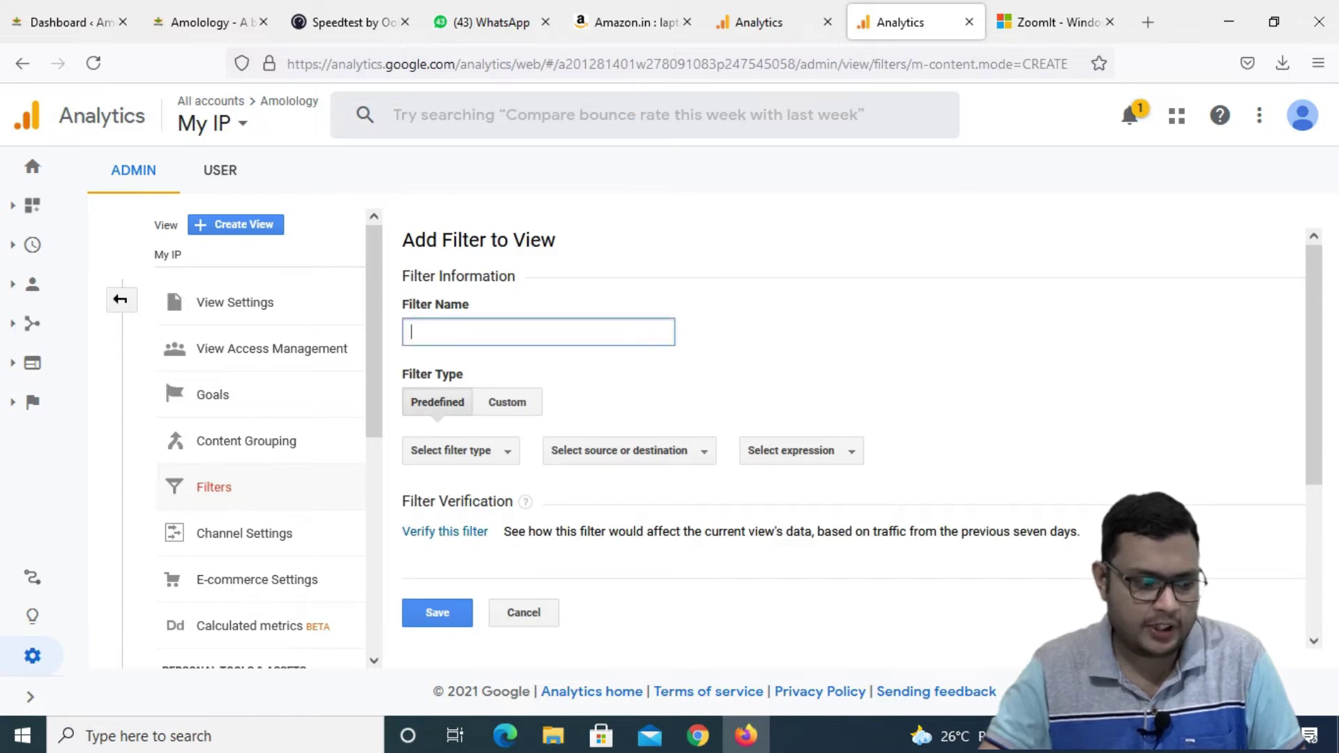
pyautogui.write('My Ip Exclude')
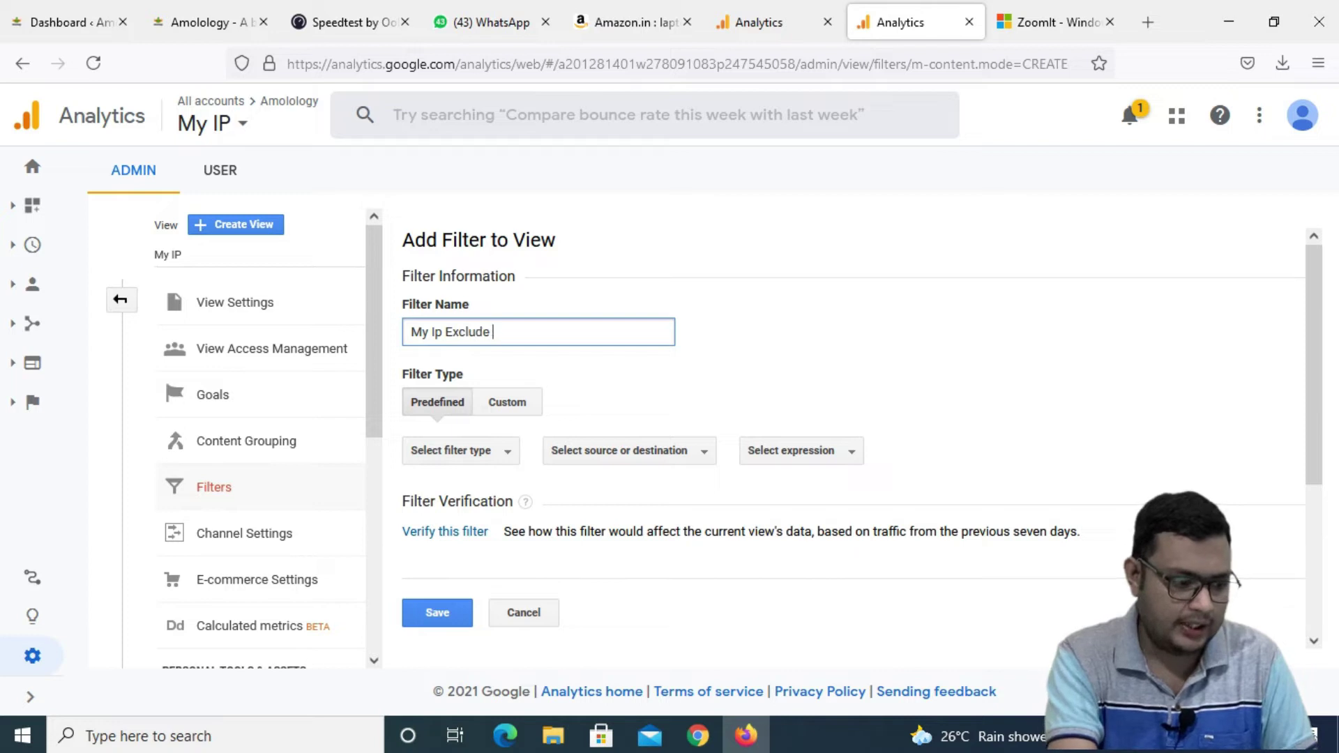
pyautogui.press('Tab')
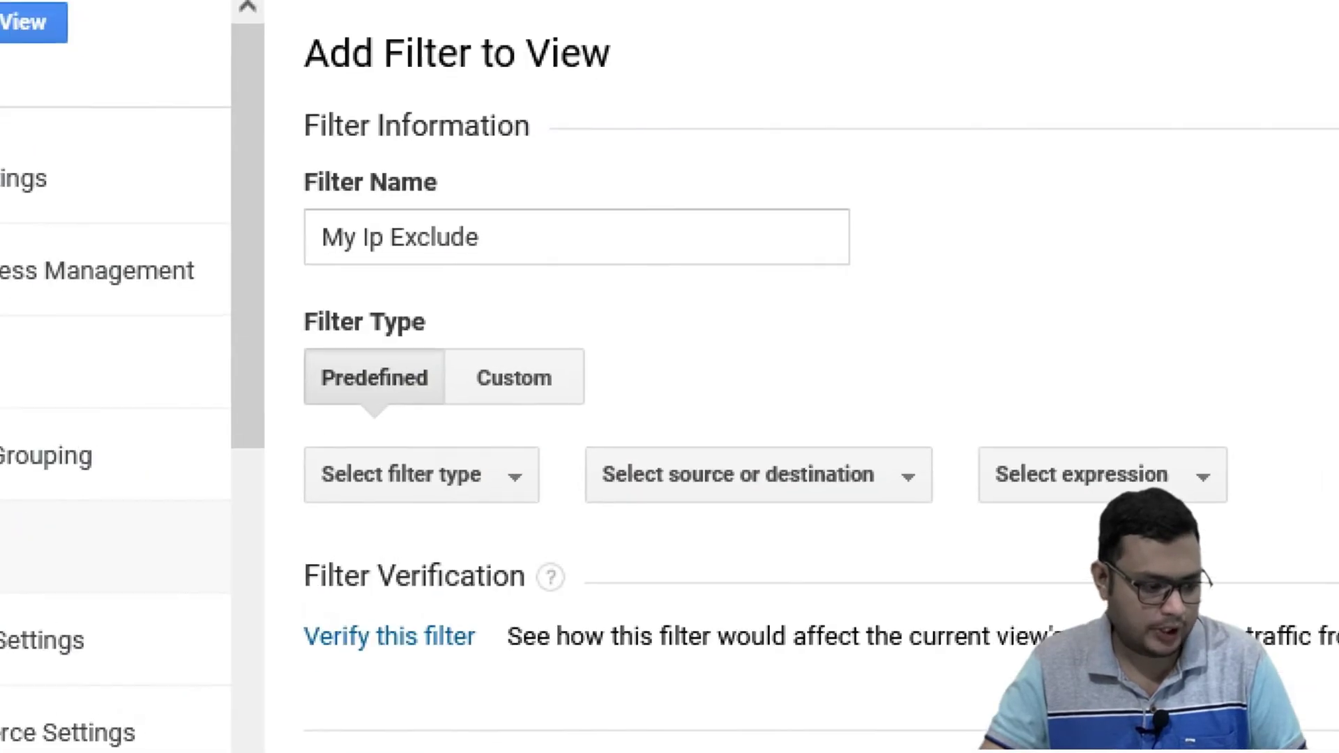
# Configure the filter as Predefined, excluding traffic from the IP addresses that are equal to a given address.
pyautogui.moveTo(347, 358)
pyautogui.mouseDown()
pyautogui.moveTo(523, 463)
pyautogui.moveTo(493, 445)
pyautogui.mouseUp()
pyautogui.moveTo(492, 357); pyautogui.dragTo(590, 463)
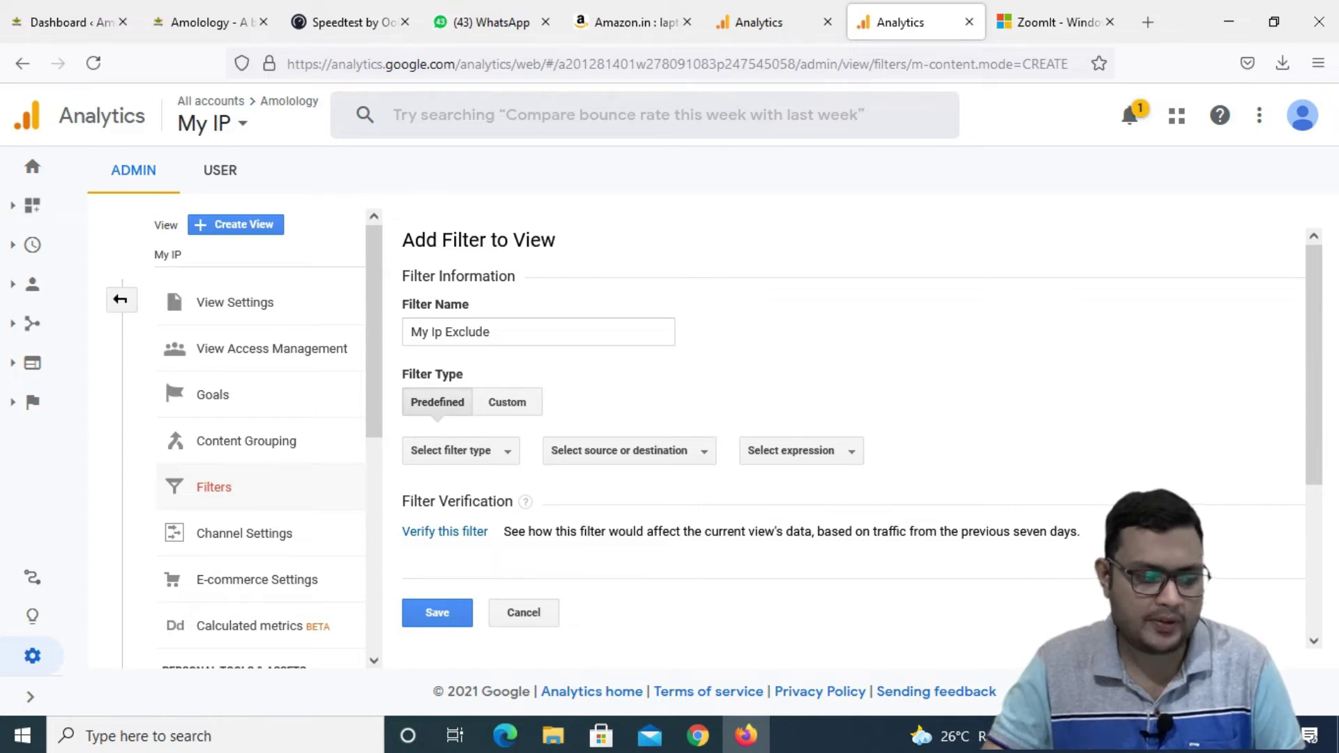
pyautogui.click(507, 403)
pyautogui.click(438, 402)
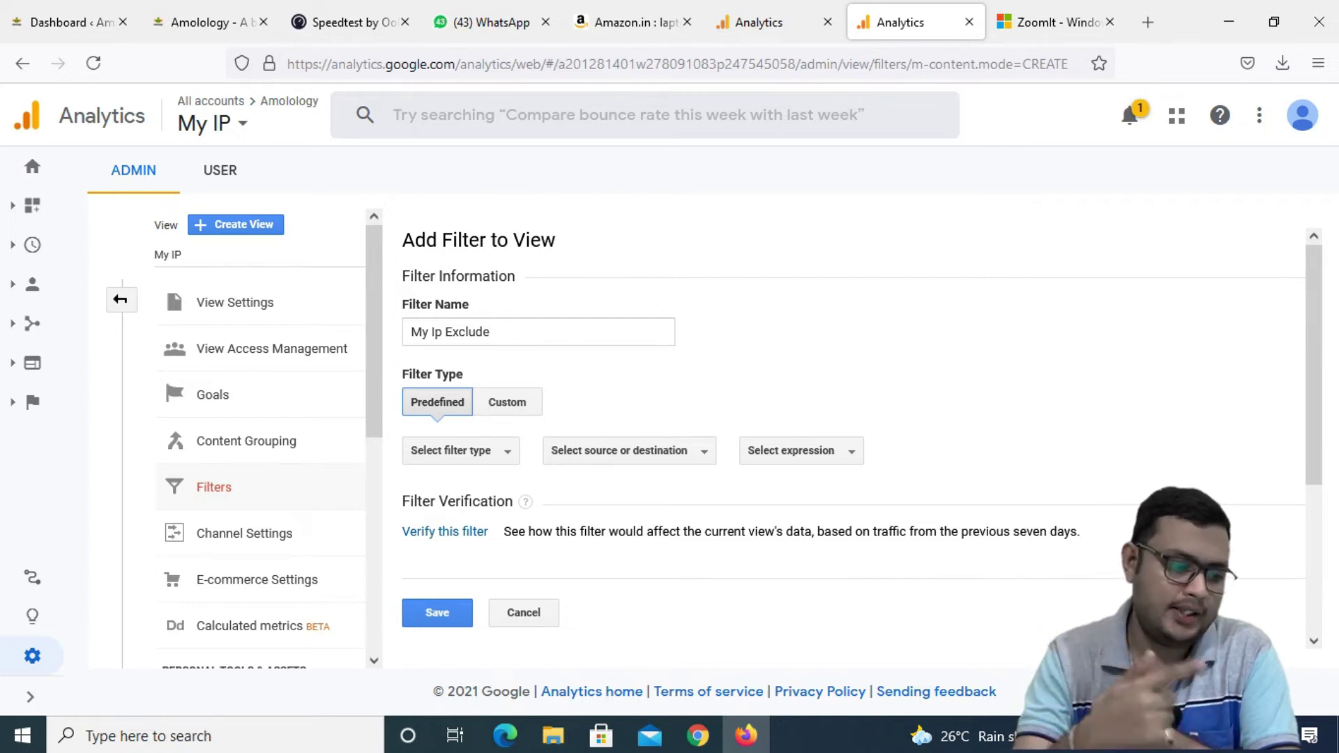
pyautogui.click(460, 450)
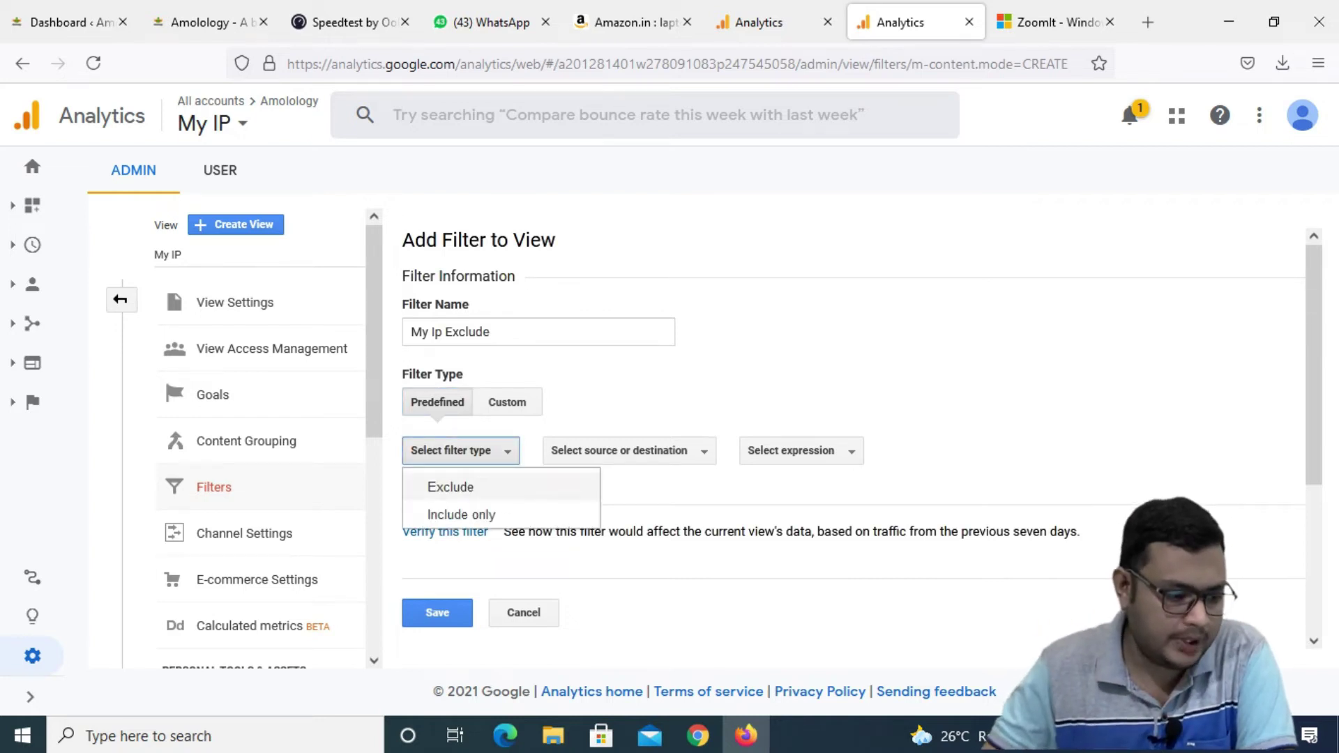
pyautogui.click(433, 484)
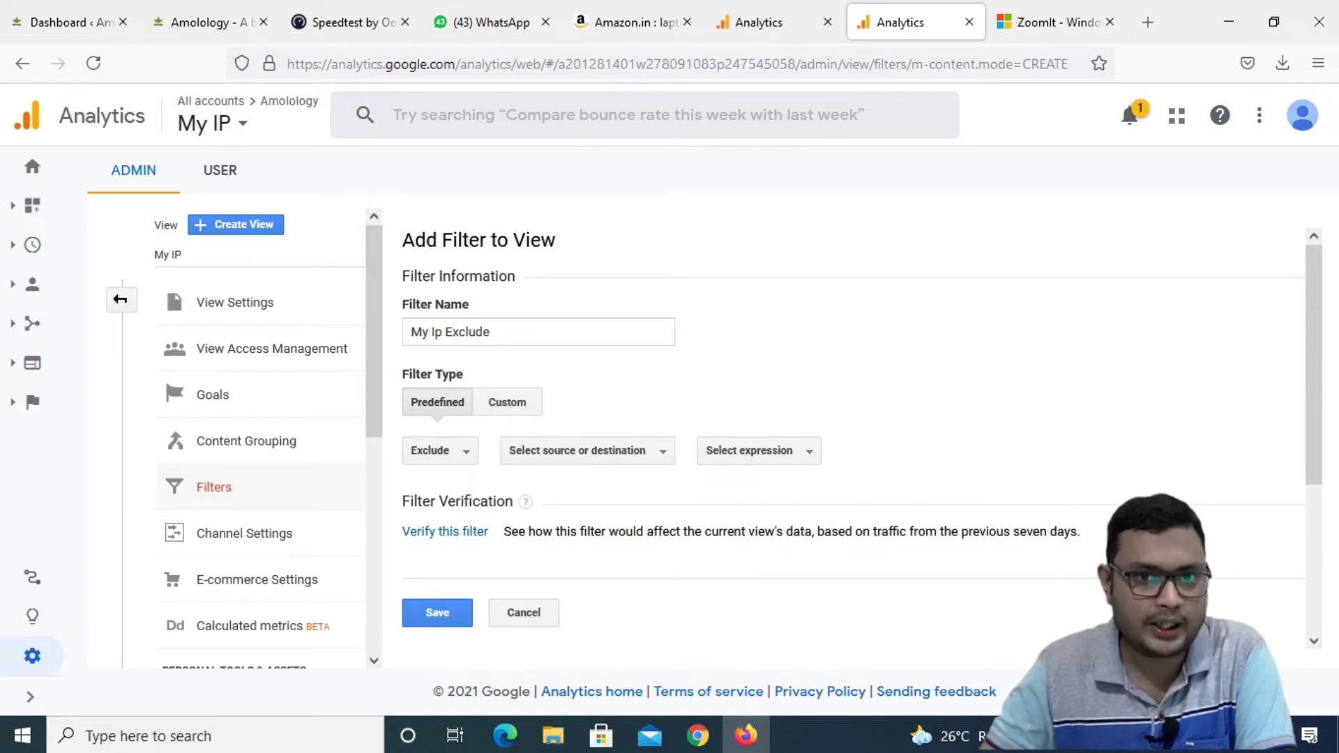
pyautogui.click(587, 450)
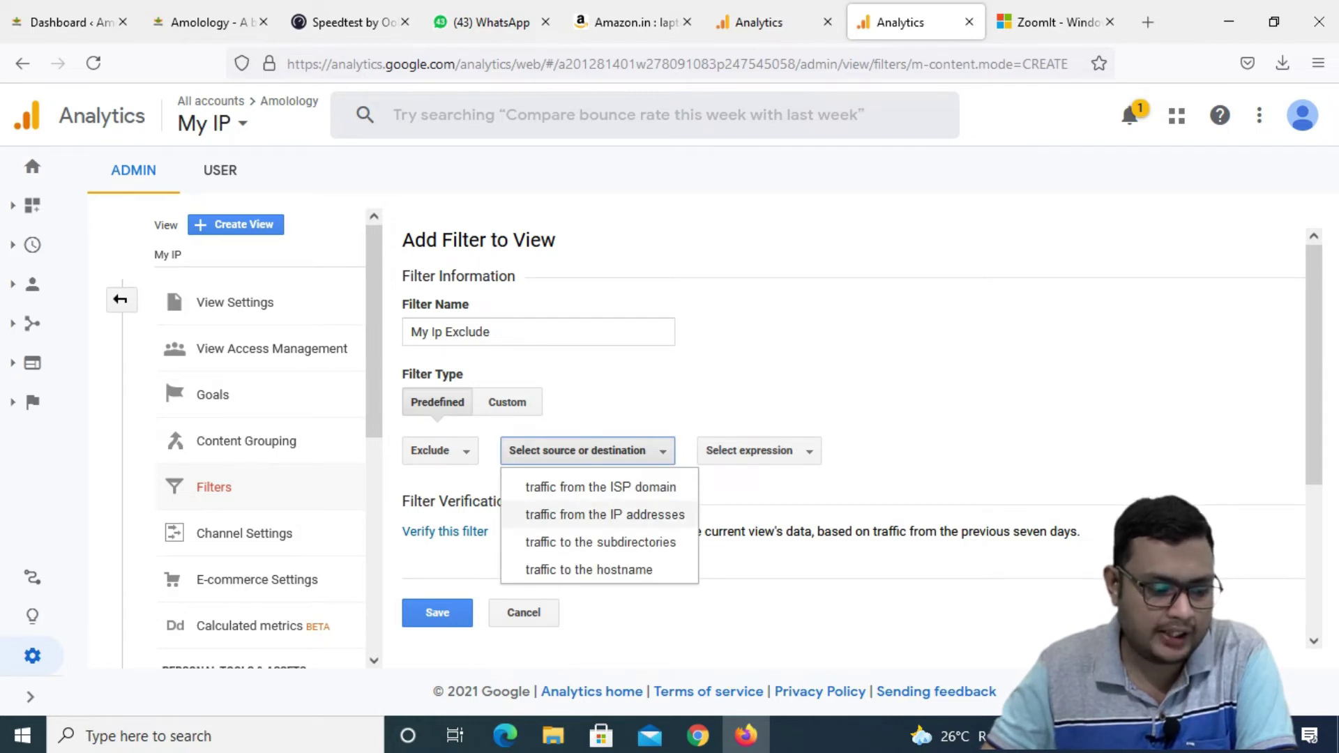
pyautogui.click(604, 515)
pyautogui.click(756, 450)
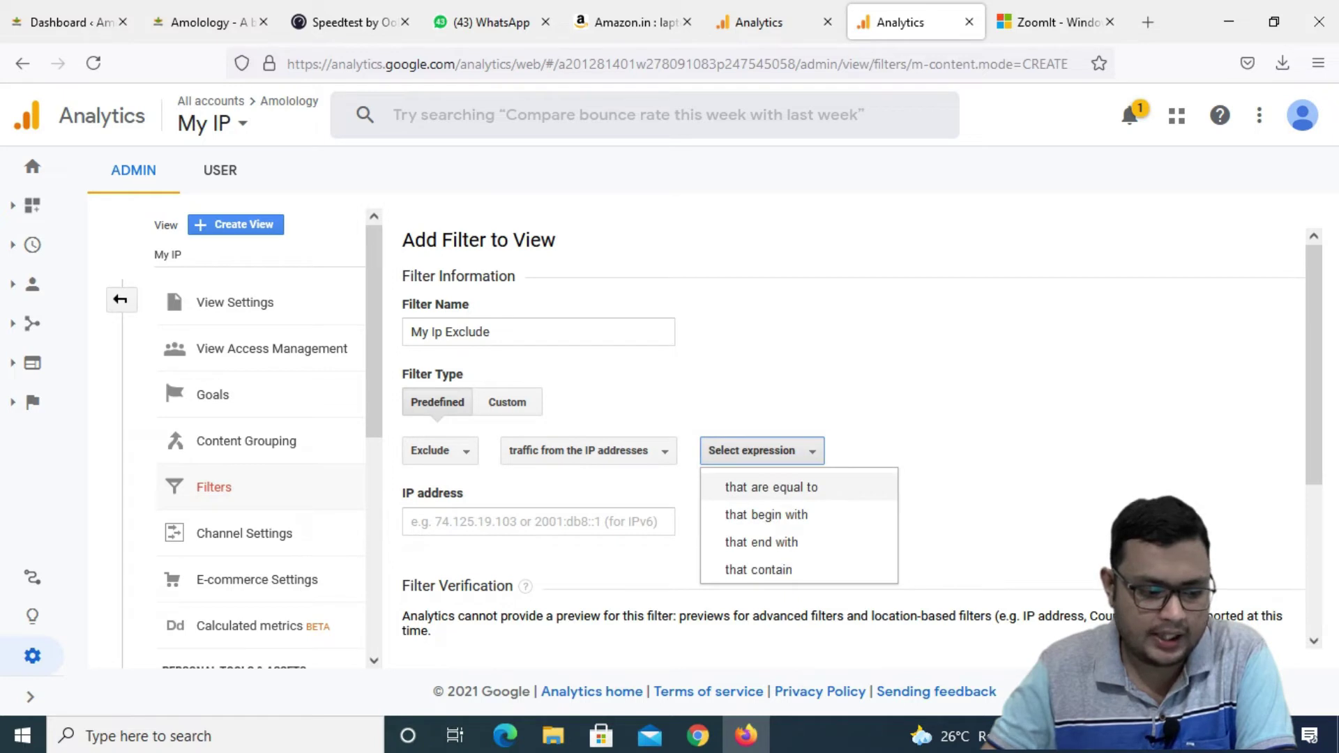
pyautogui.click(771, 487)
pyautogui.click(539, 521)
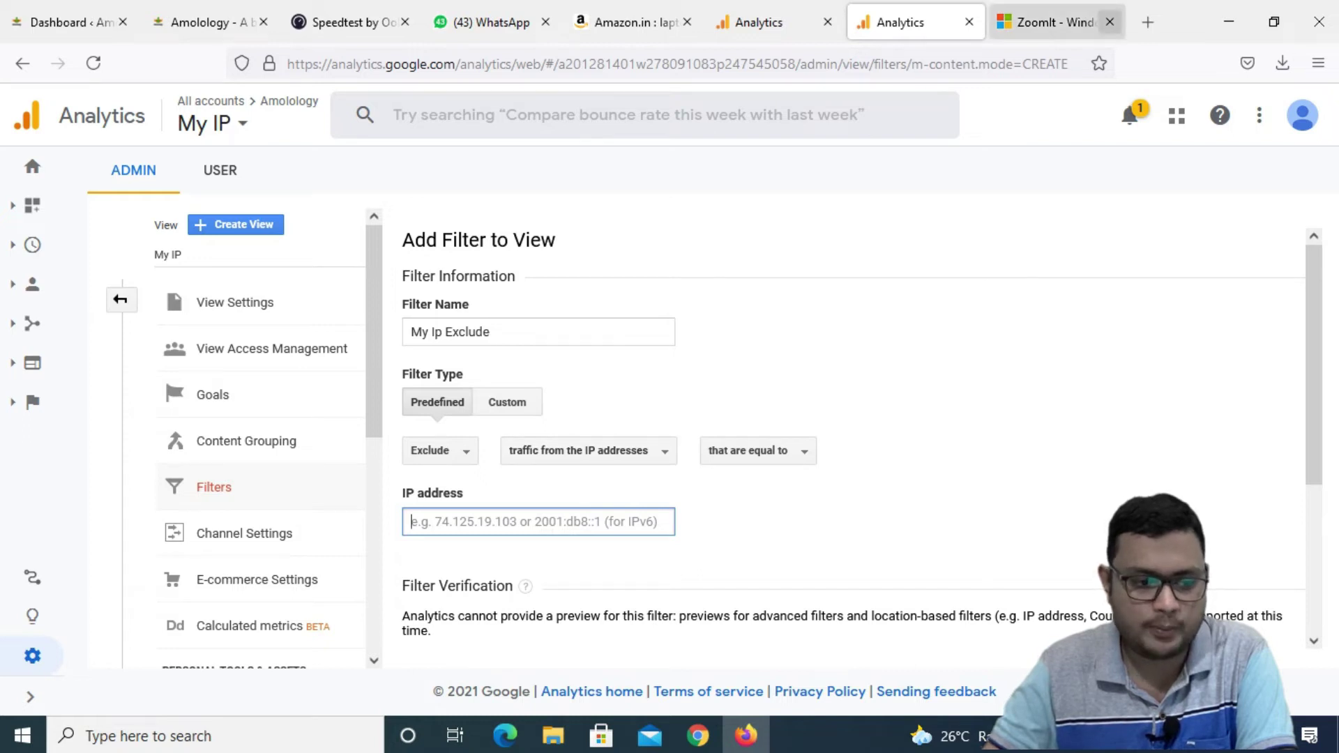
# Search Google for "my ip" on a new browser page, copy the public IP address and return to the filter form.
pyautogui.click(1109, 22)
pyautogui.click(1147, 21)
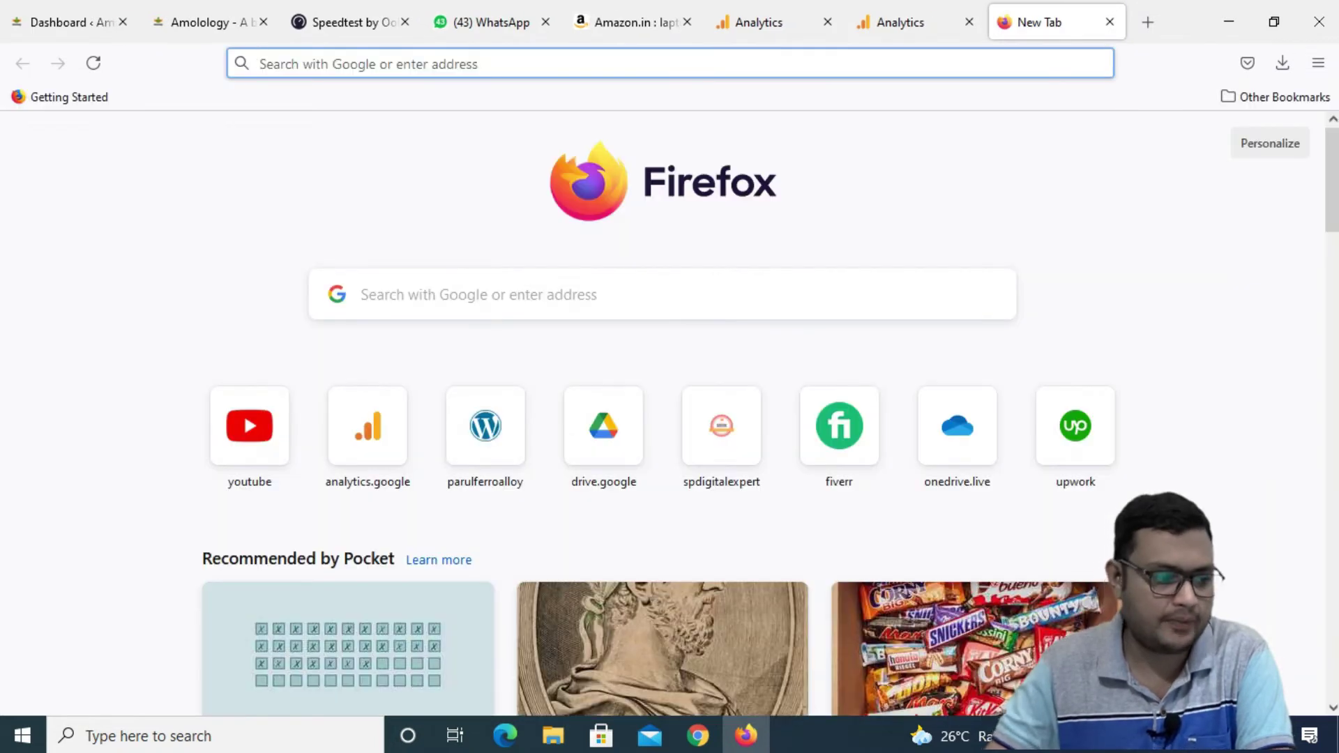
pyautogui.write('my')
pyautogui.write('ip')
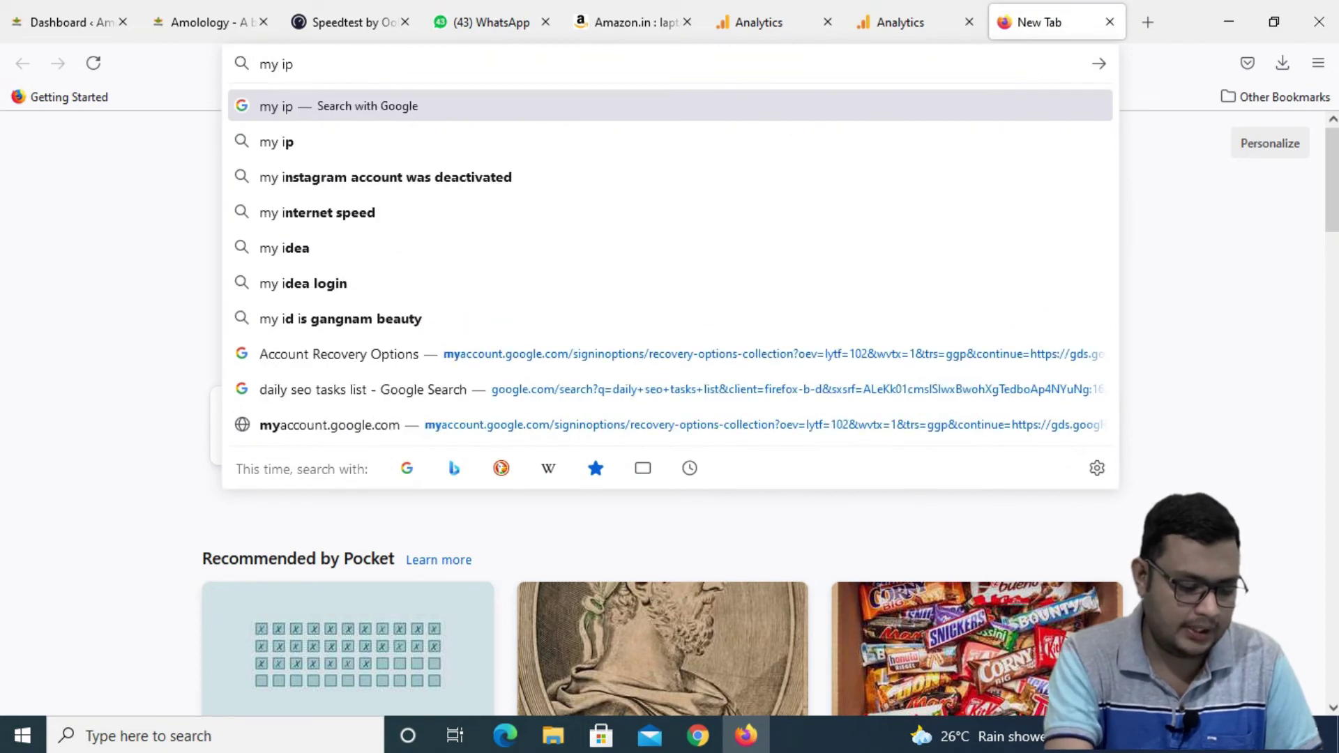
pyautogui.press('Return')
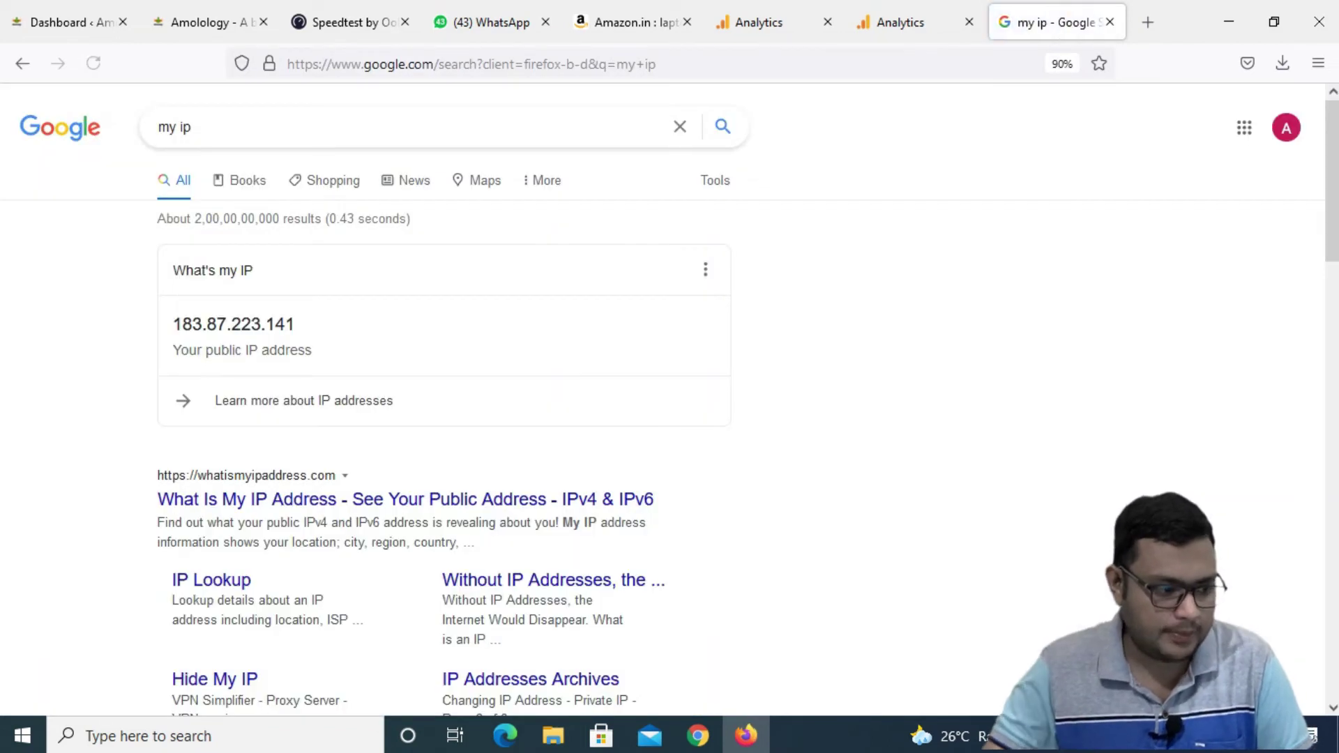
pyautogui.moveTo(295, 324); pyautogui.dragTo(171, 324)
pyautogui.hotkey('ctrl', 'c')
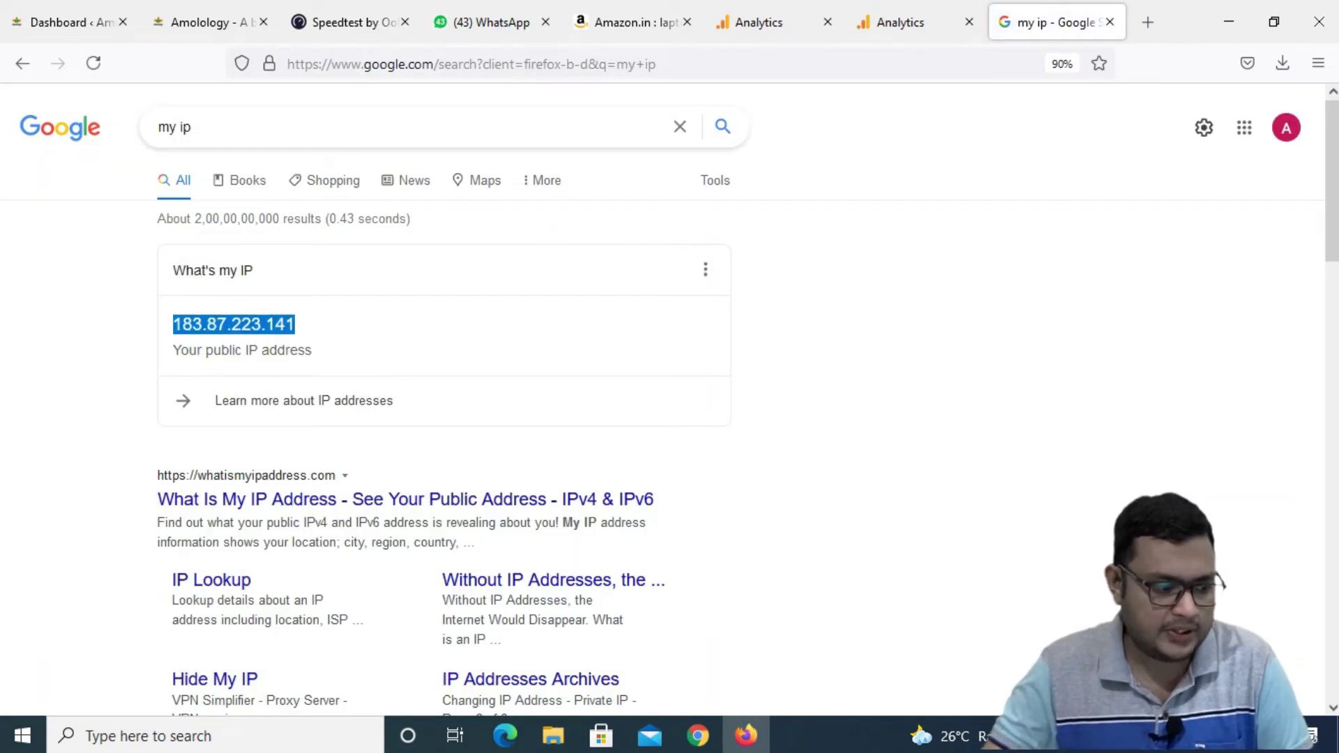
pyautogui.hotkey('ctrl', 'pageup')
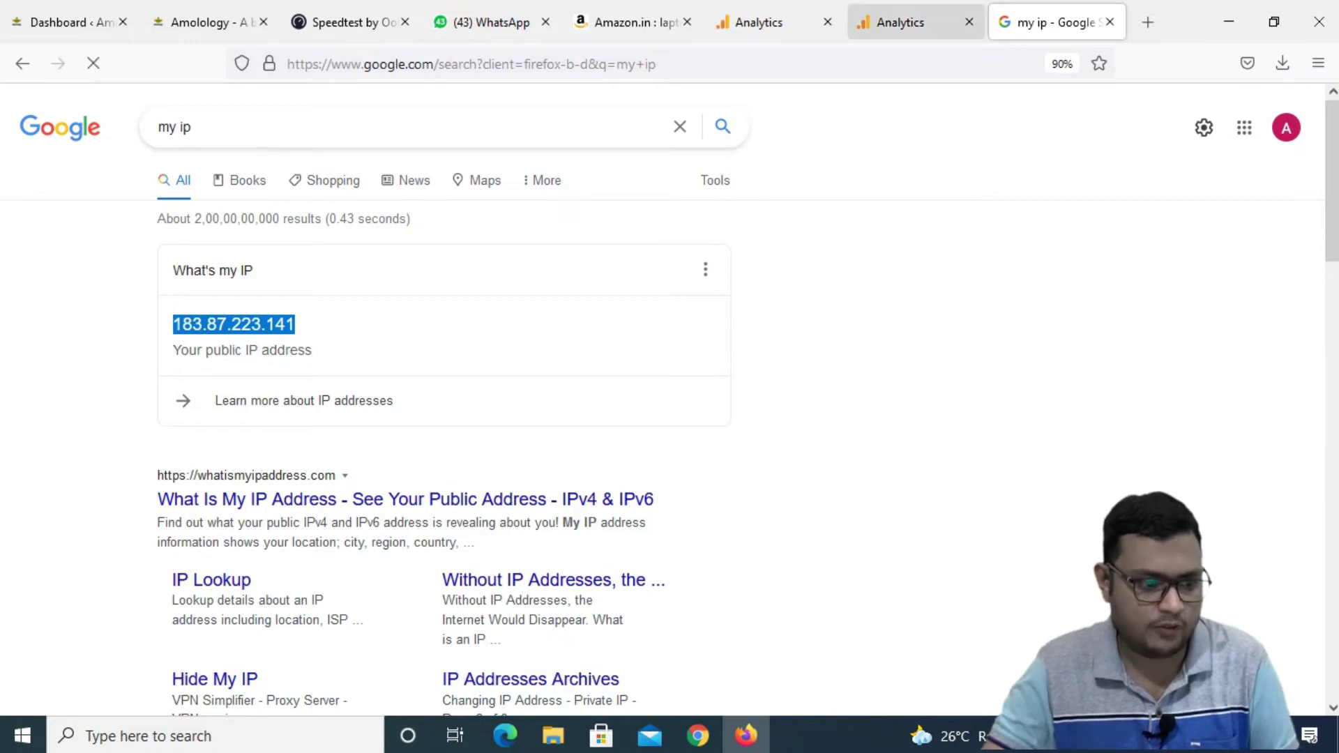
# Enter the copied public IP address as the address to exclude and save the My Ip Exclude filter.
pyautogui.hotkey('ctrl', 'v')
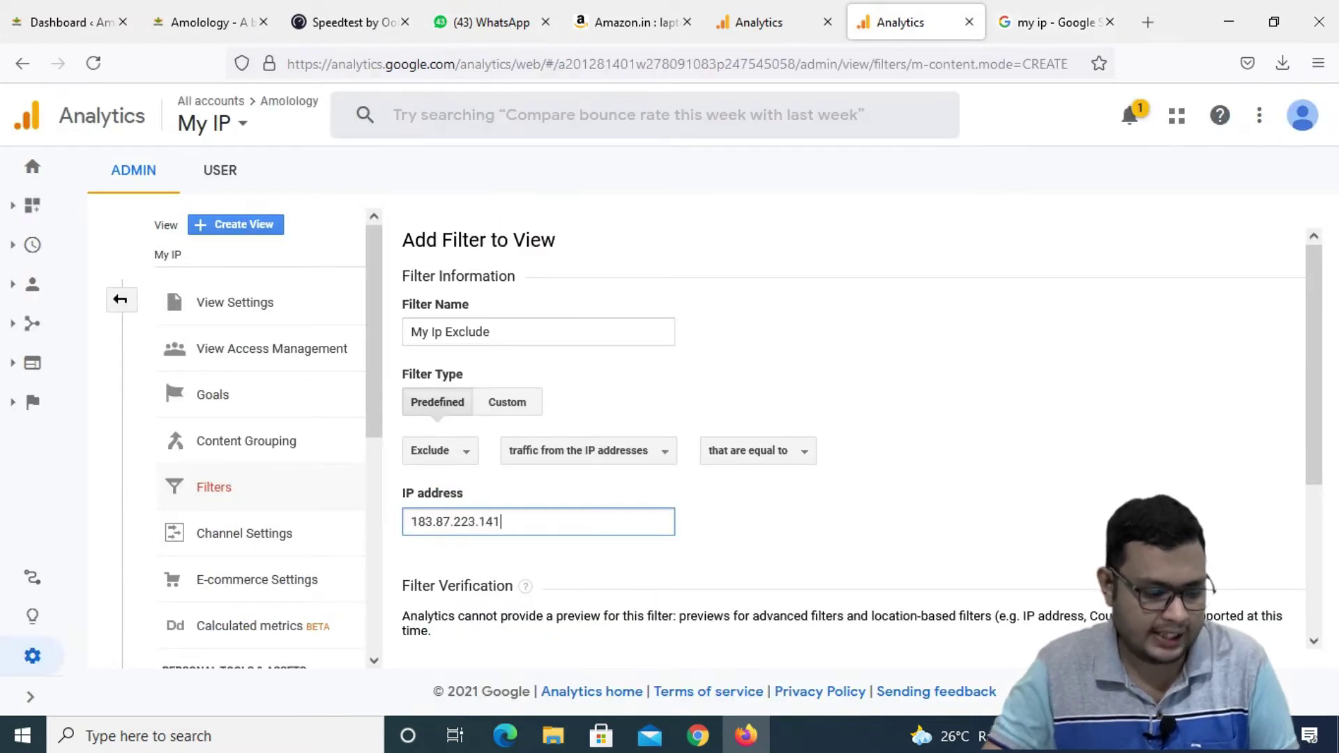
pyautogui.click(753, 530)
pyautogui.scroll(-3, 753, 530)
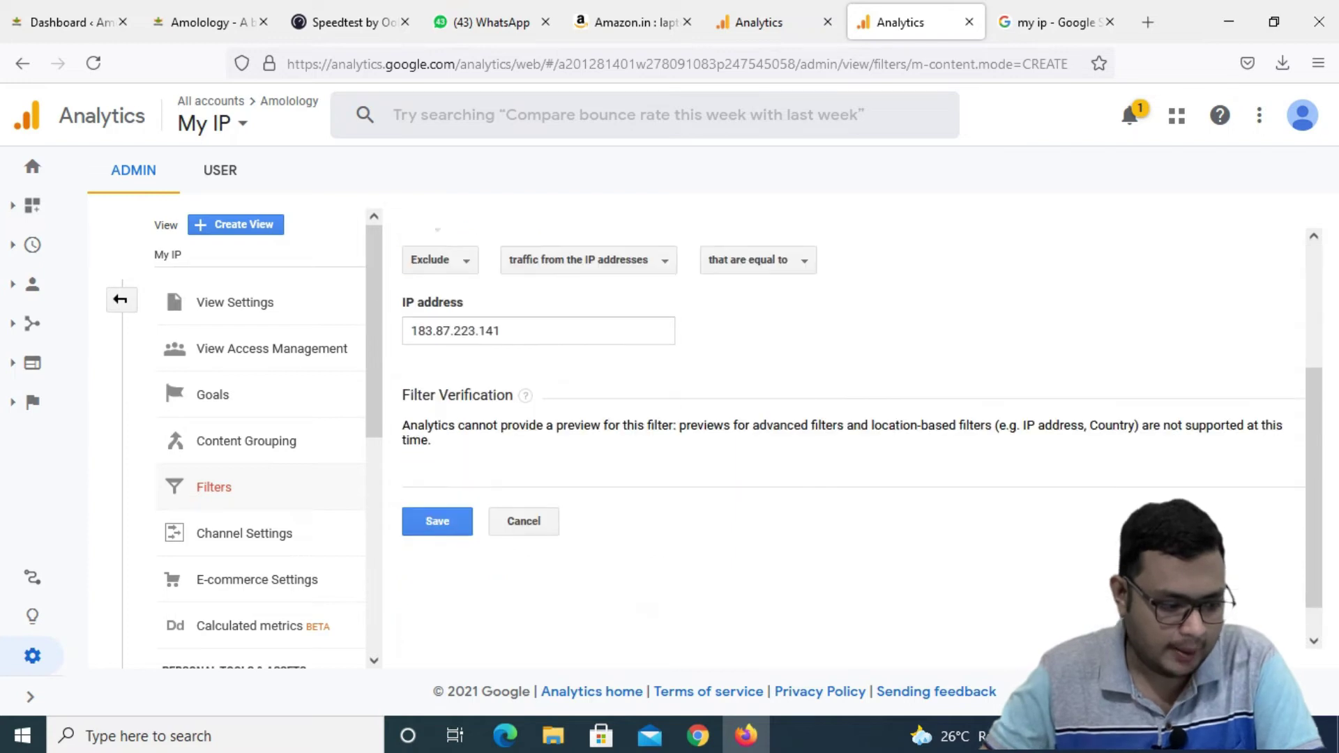
pyautogui.click(438, 511)
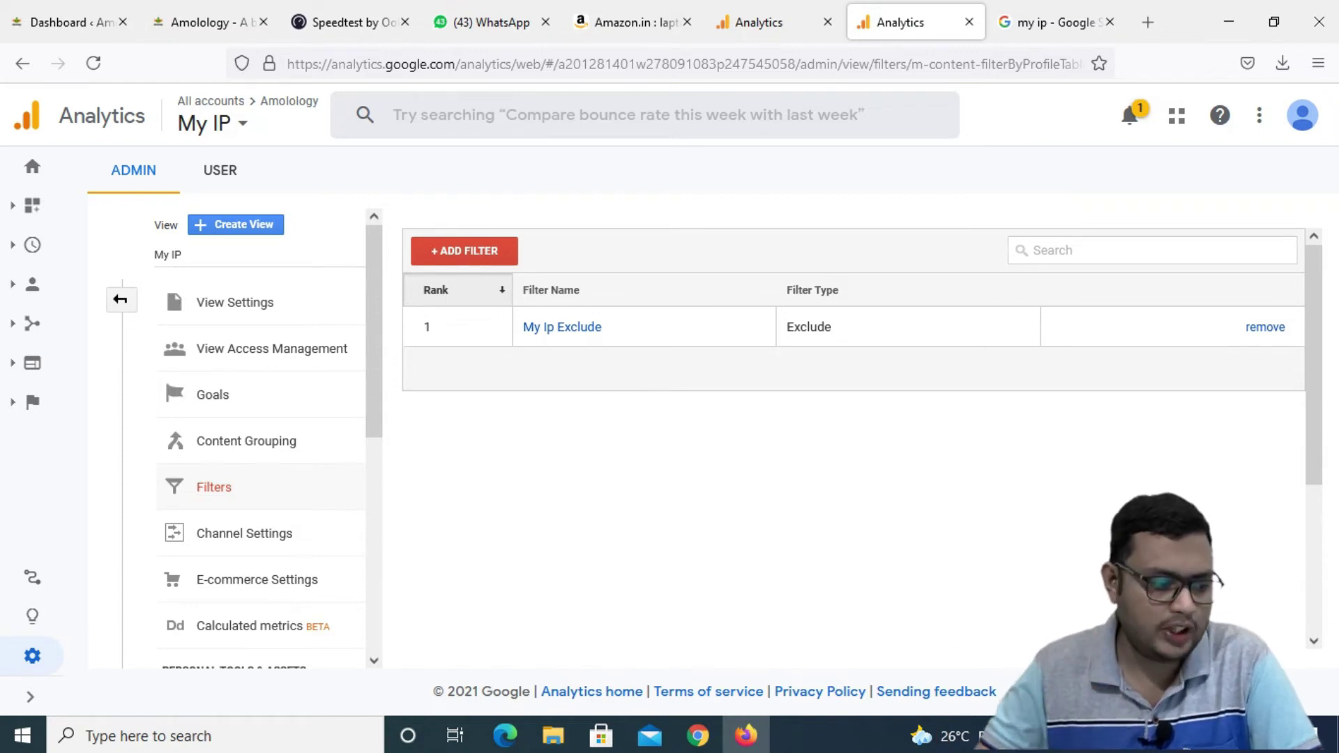
# Start adding another filter to the My IP view and examine the predefined filter type choices.
pyautogui.click(464, 251)
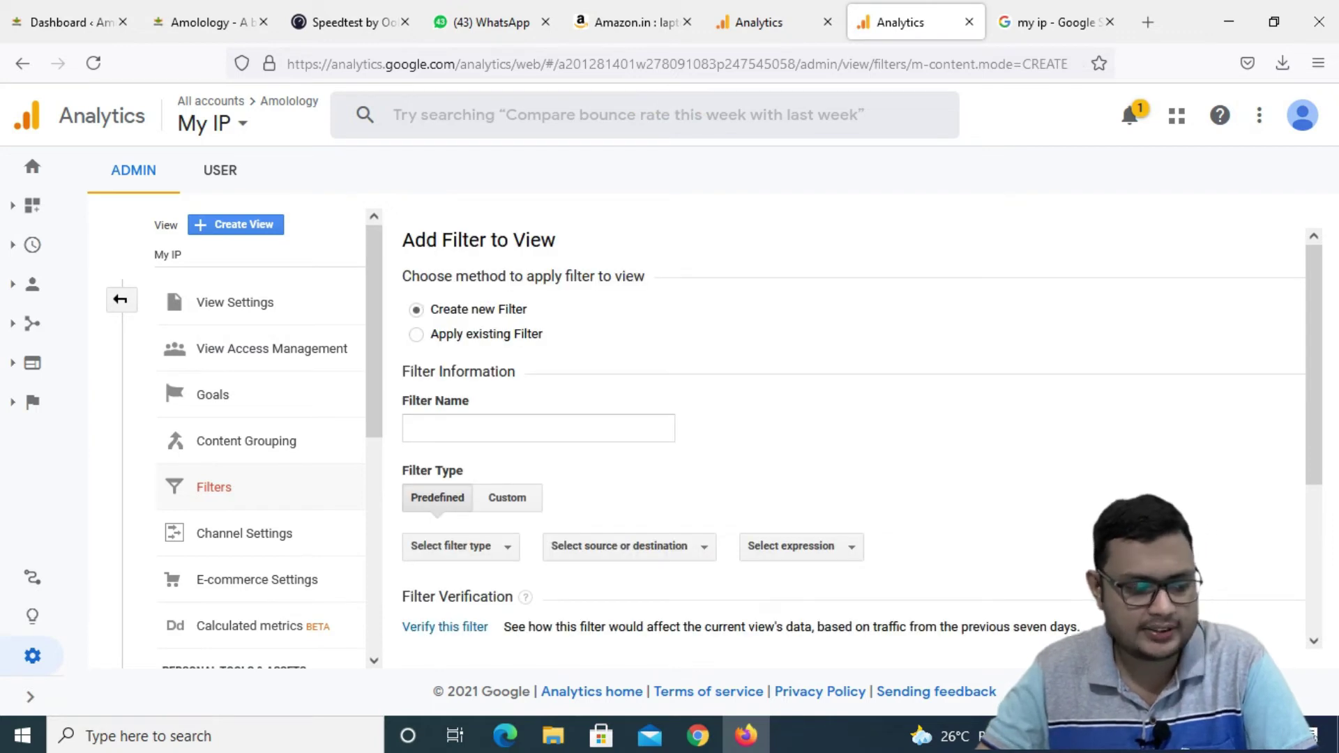
pyautogui.scroll(-3, 837, 433)
pyautogui.click(457, 345)
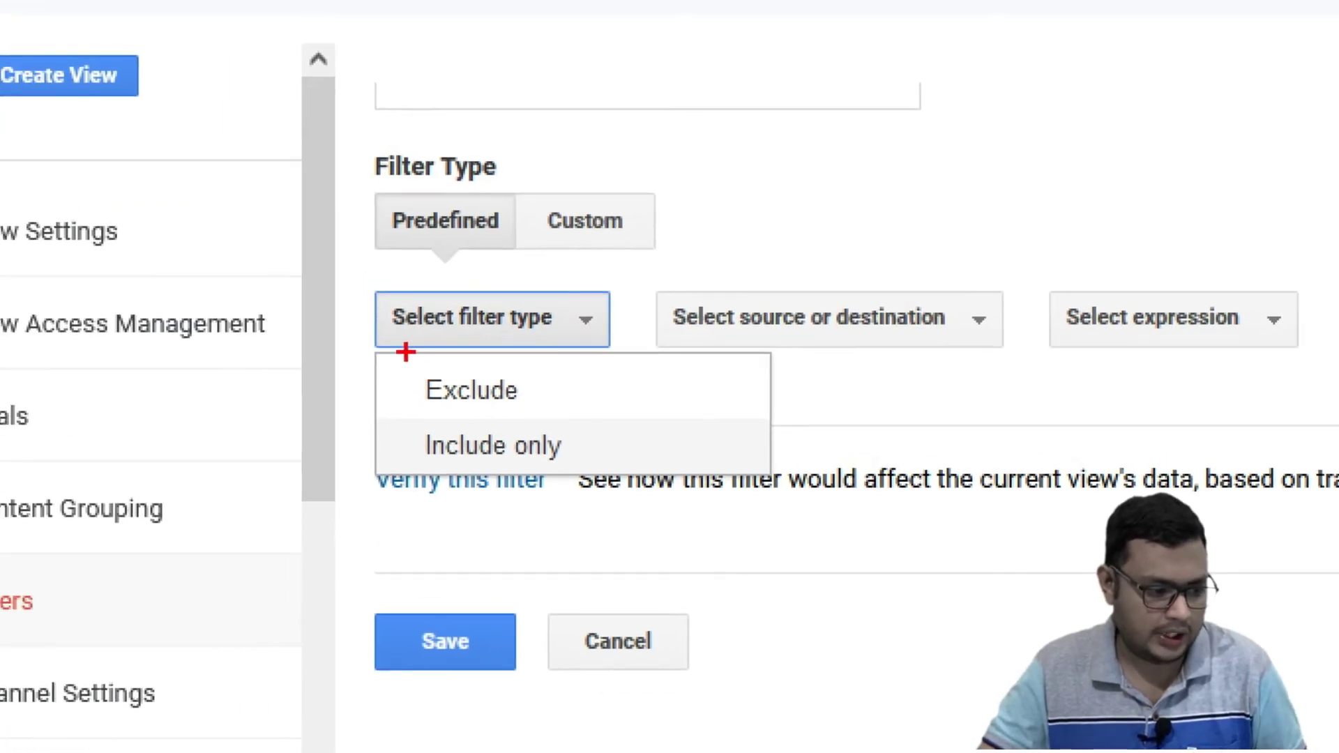
pyautogui.moveTo(405, 352)
pyautogui.mouseDown()
pyautogui.moveTo(446, 420)
pyautogui.moveTo(605, 419)
pyautogui.mouseUp()
pyautogui.moveTo(406, 422); pyautogui.dragTo(589, 468)
pyautogui.press('Escape')
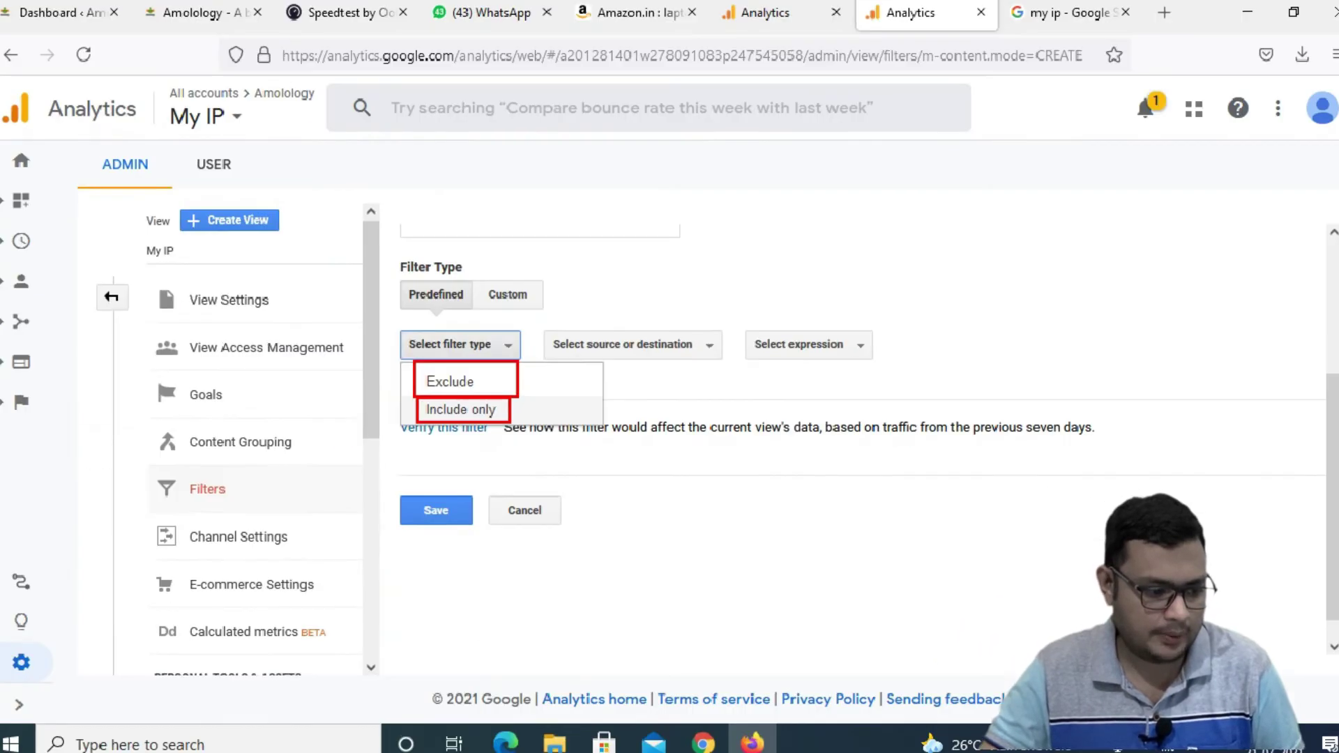
# Examine the source or destination choices for a predefined filter, marking the ISP domain and subdirectories options.
pyautogui.click(629, 347)
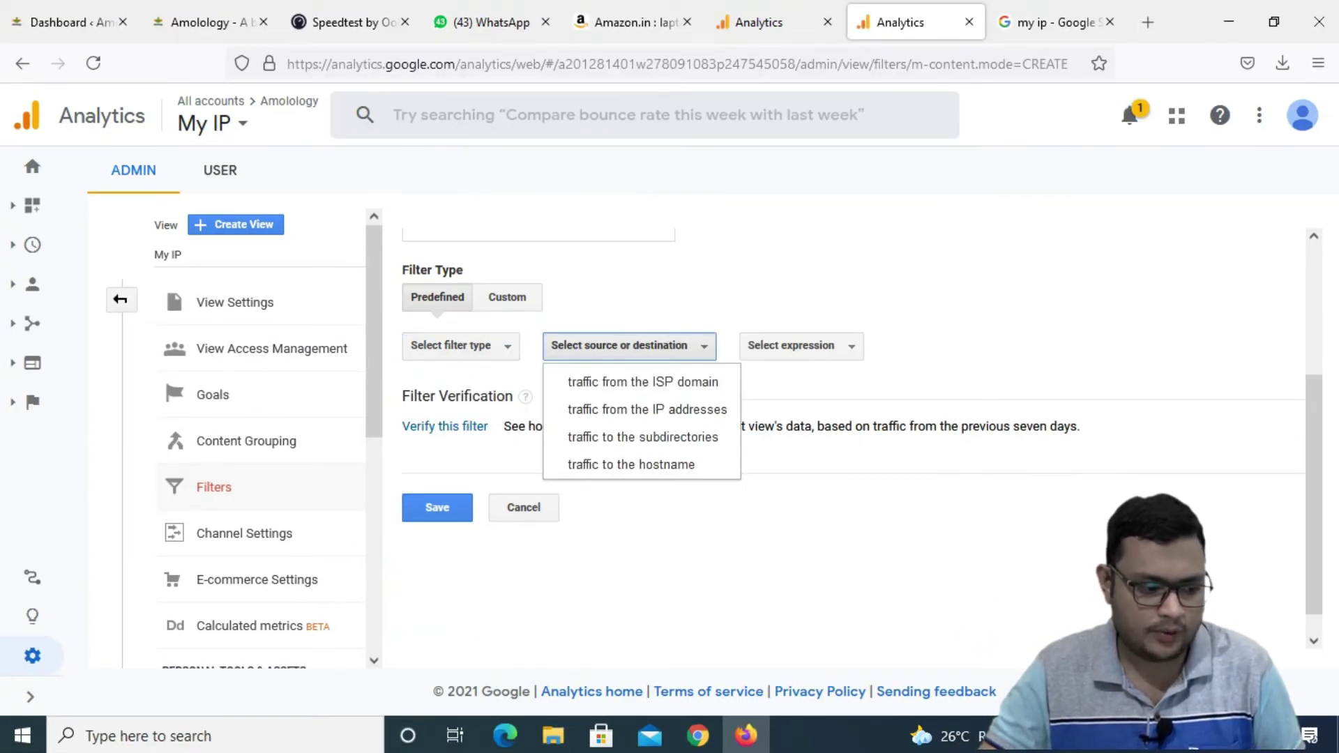
pyautogui.hotkey('ctrl', '1')
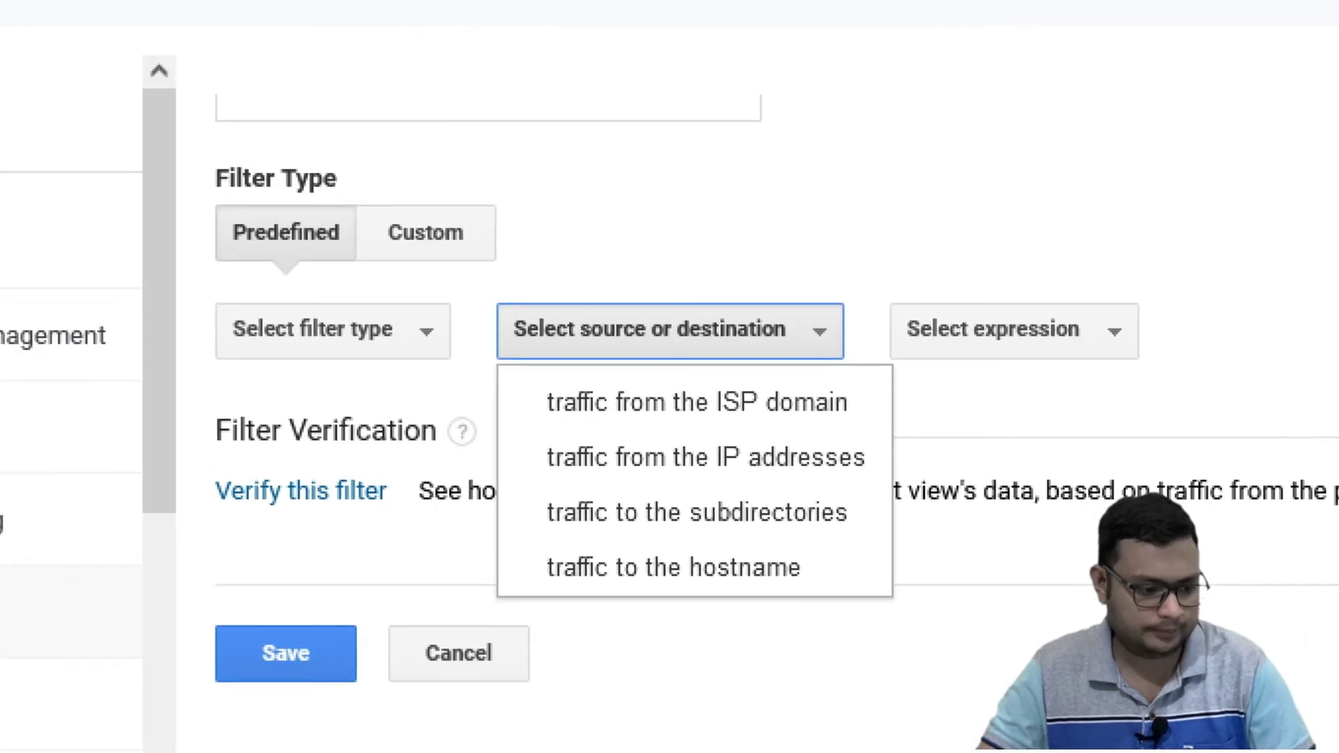
pyautogui.click(581, 374)
pyautogui.moveTo(511, 367)
pyautogui.mouseDown()
pyautogui.moveTo(689, 428)
pyautogui.moveTo(849, 430)
pyautogui.mouseUp()
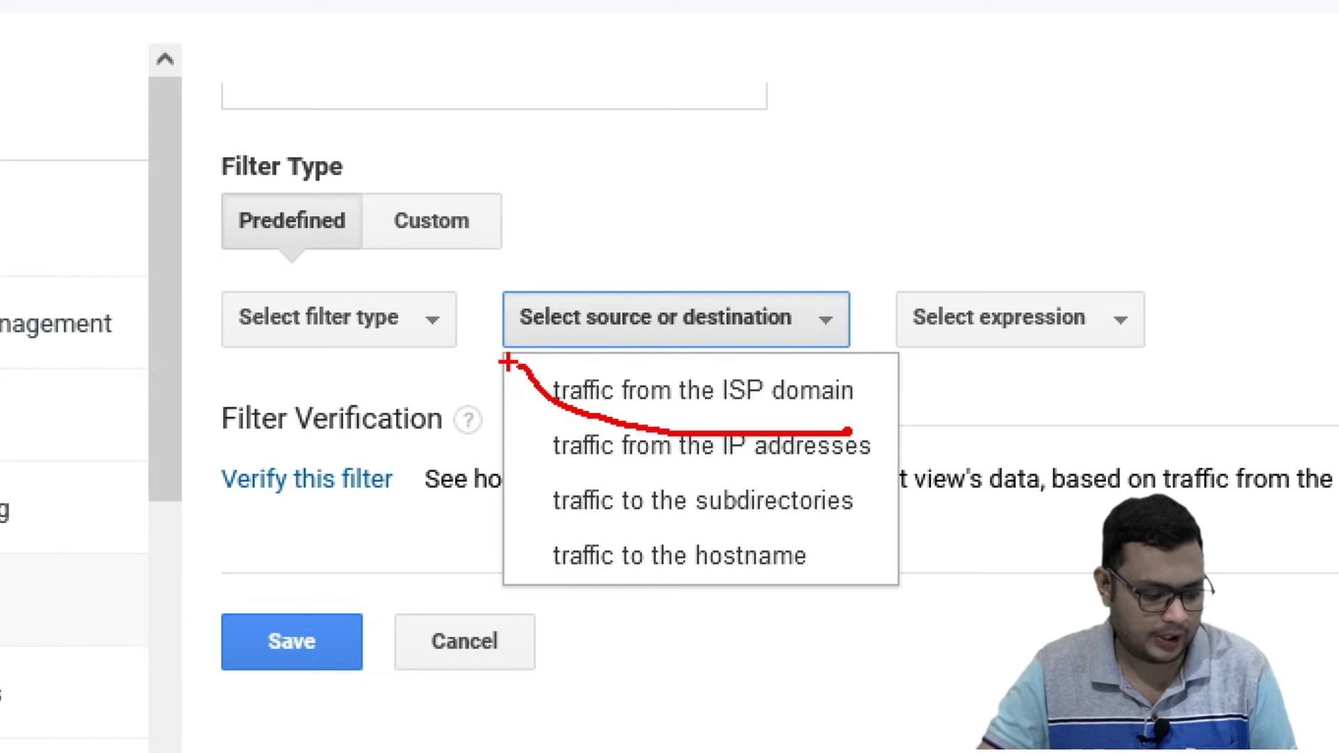
pyautogui.moveTo(528, 364); pyautogui.dragTo(883, 419)
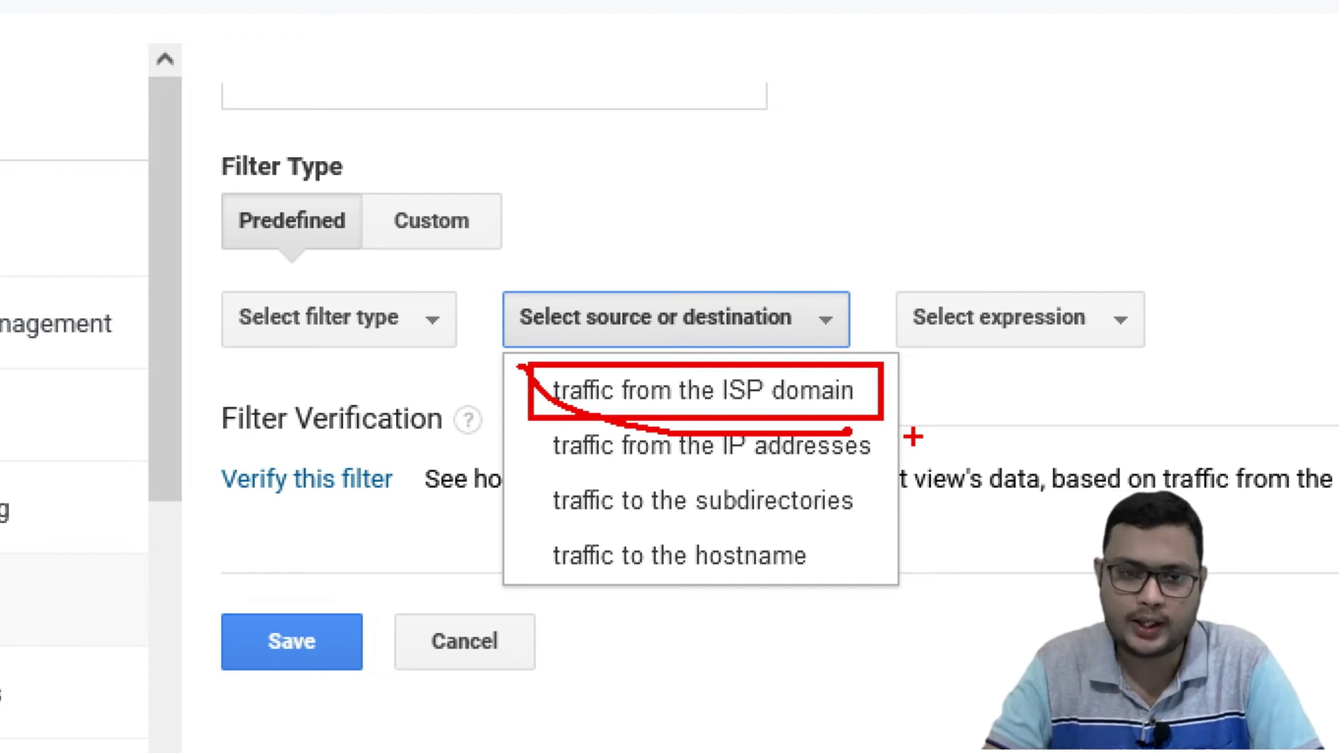
pyautogui.rightClick(913, 436)
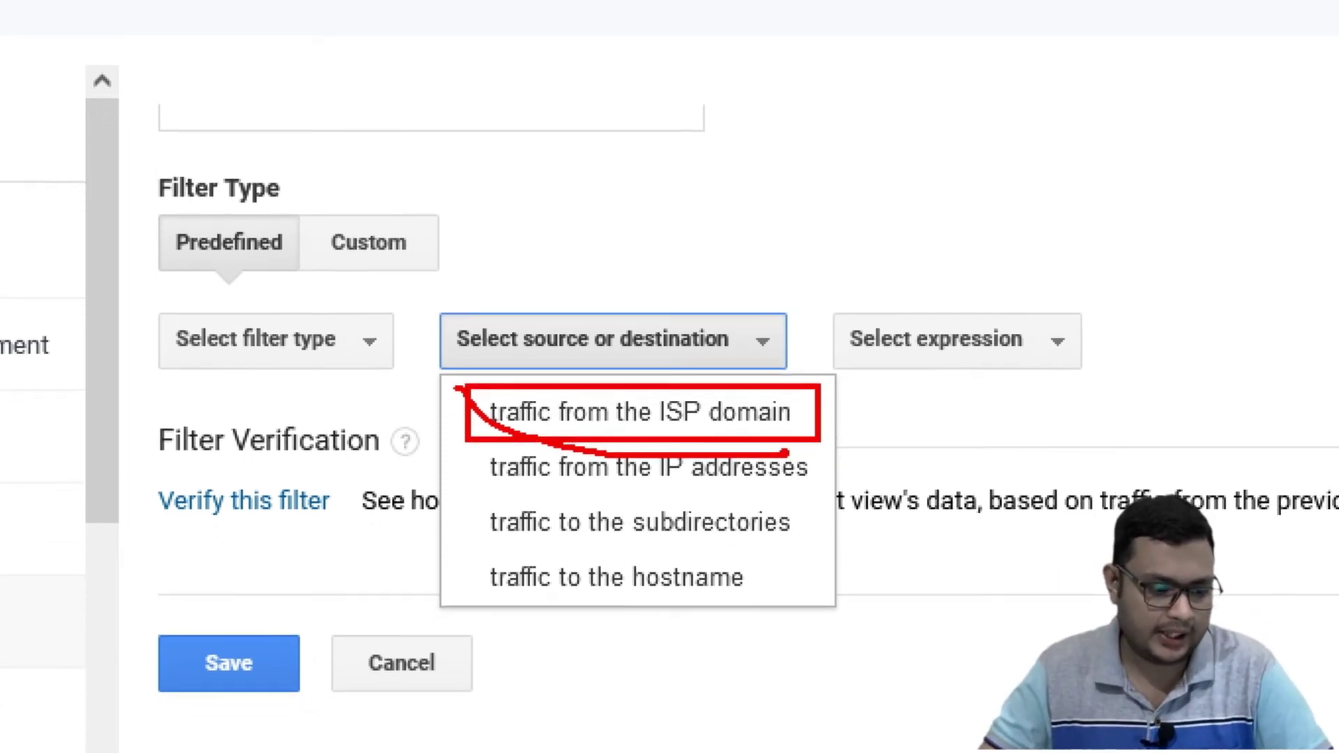
pyautogui.press('Escape')
pyautogui.click(629, 346)
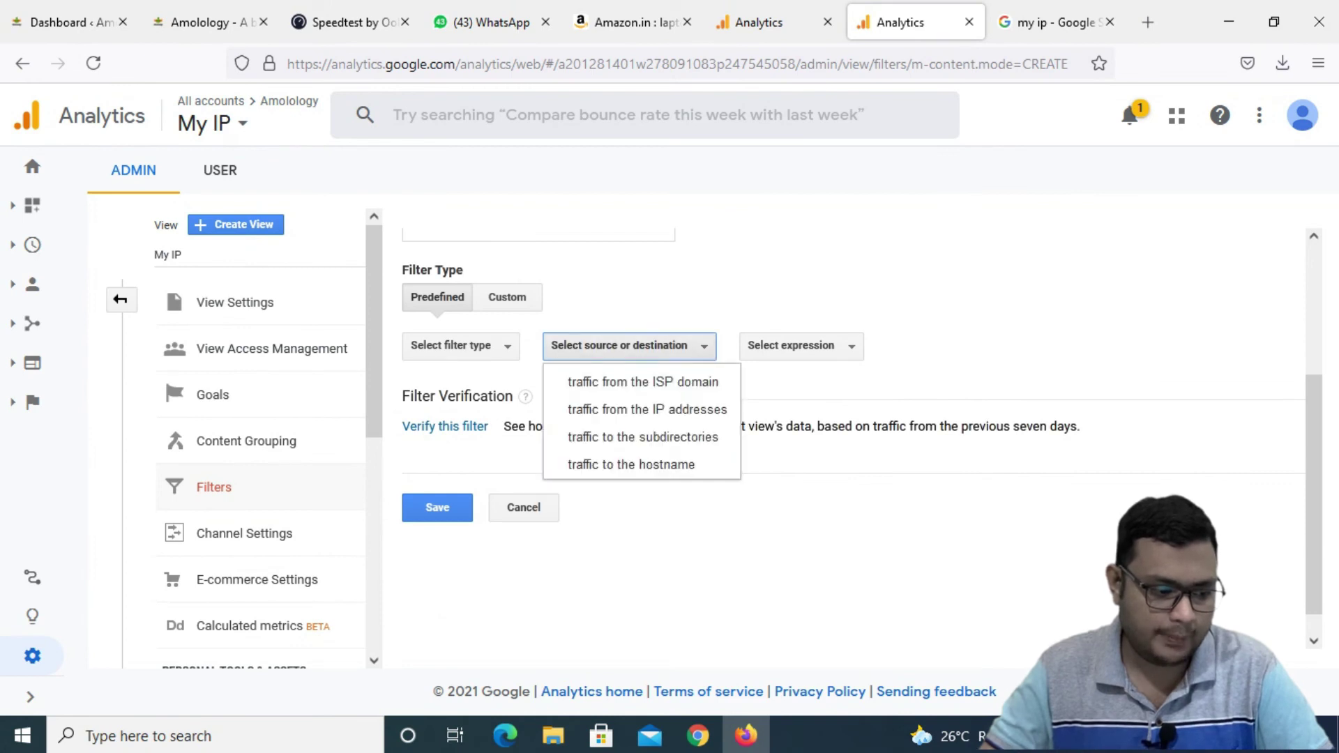
pyautogui.hotkey('ctrl', '1')
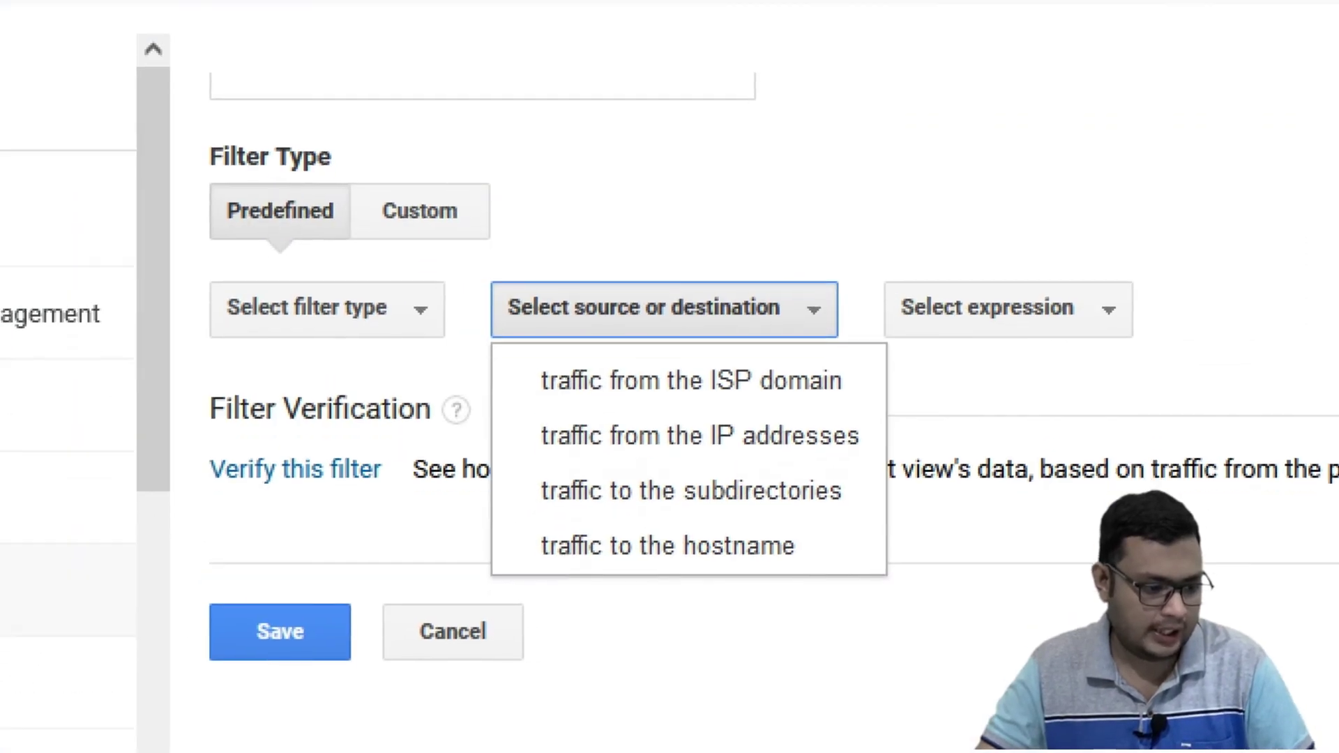
pyautogui.click(592, 383)
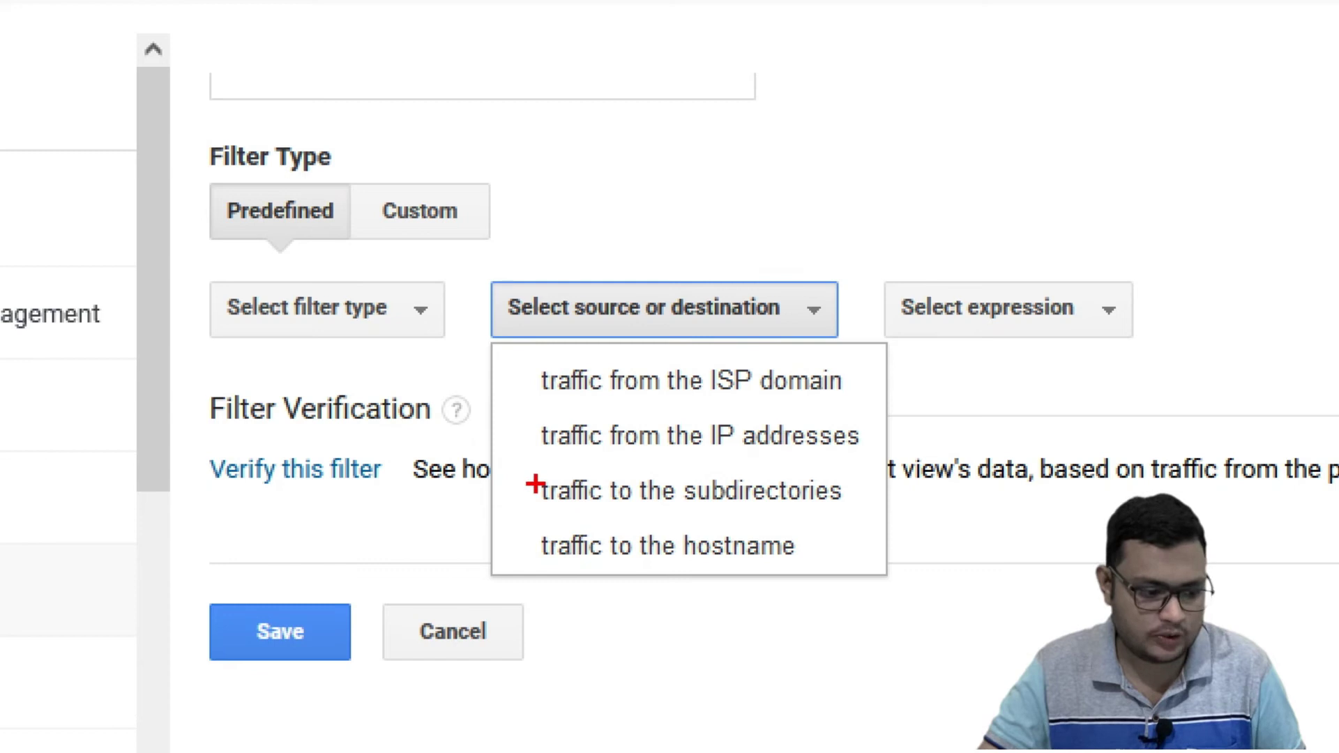
pyautogui.moveTo(533, 460)
pyautogui.mouseDown()
pyautogui.moveTo(690, 535)
pyautogui.moveTo(872, 523)
pyautogui.moveTo(857, 520)
pyautogui.mouseUp()
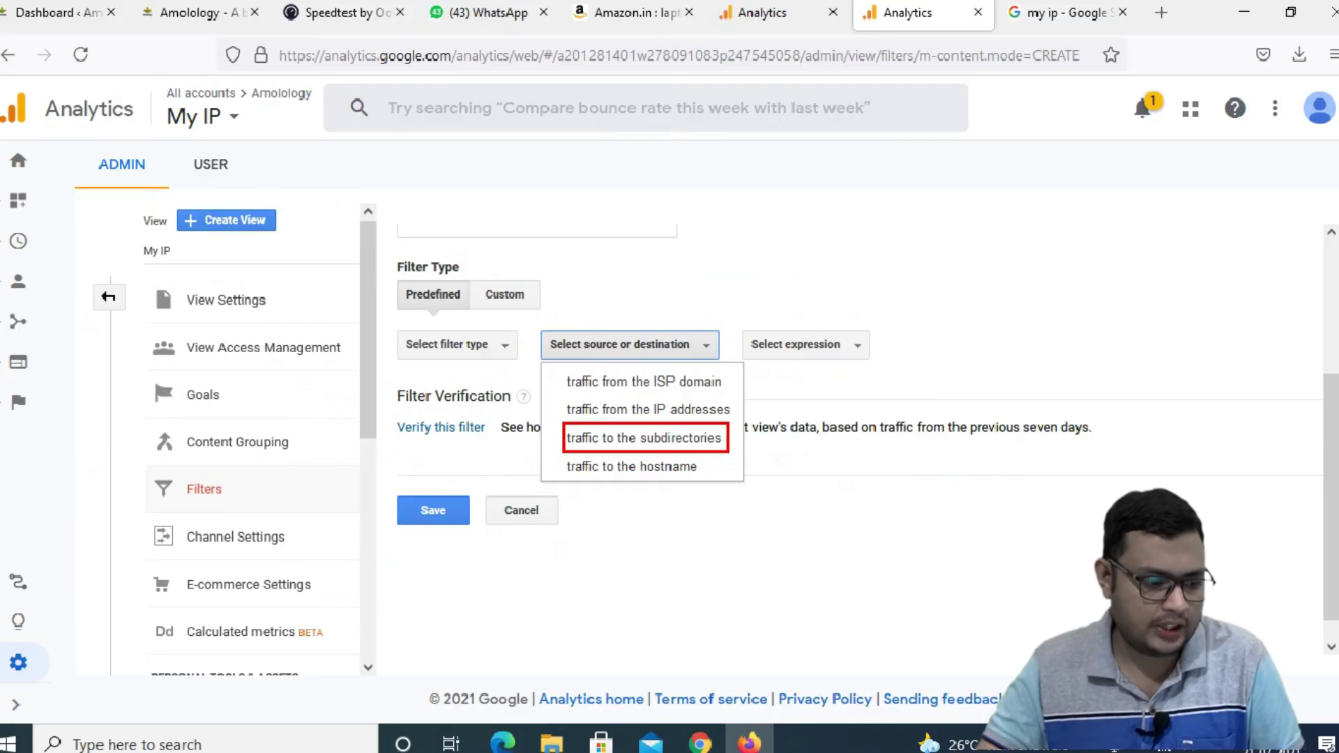
pyautogui.press('Escape')
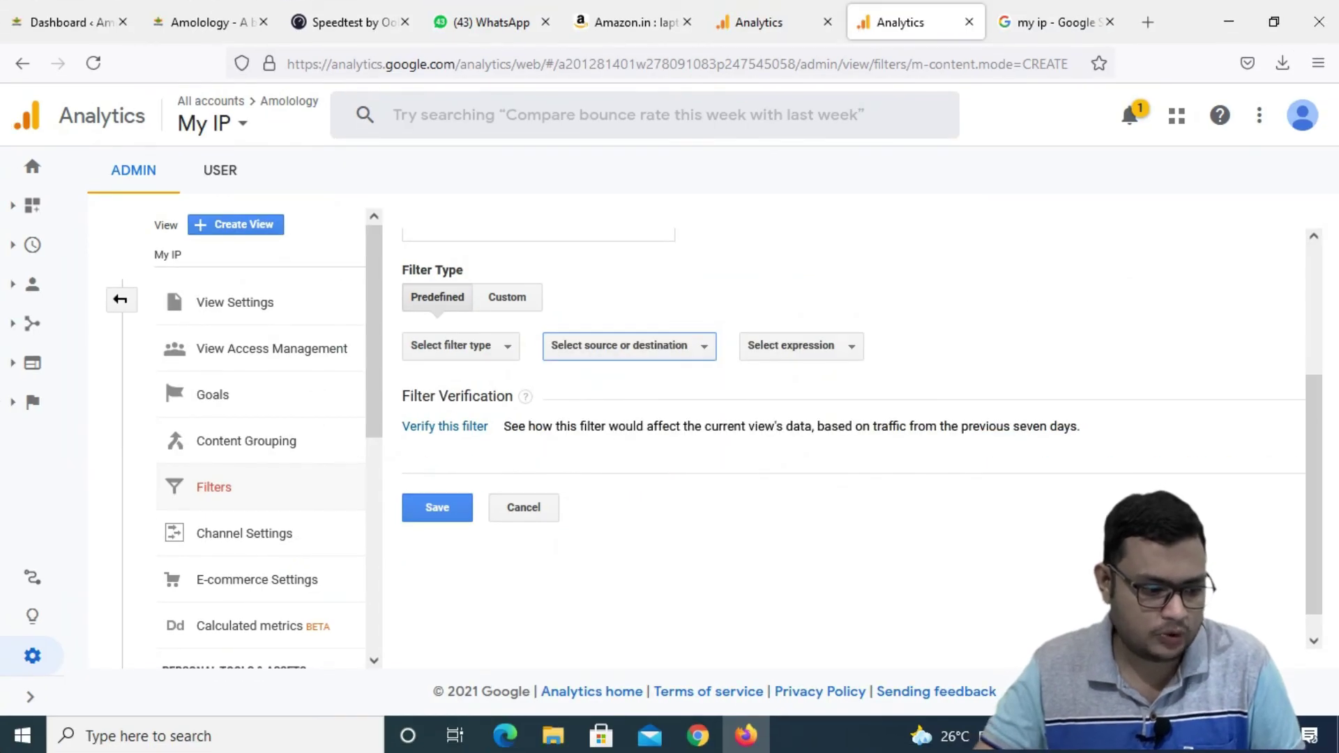
# Switch the new filter to Custom and examine the available Exclude filter fields and the other custom filter options.
pyautogui.click(507, 297)
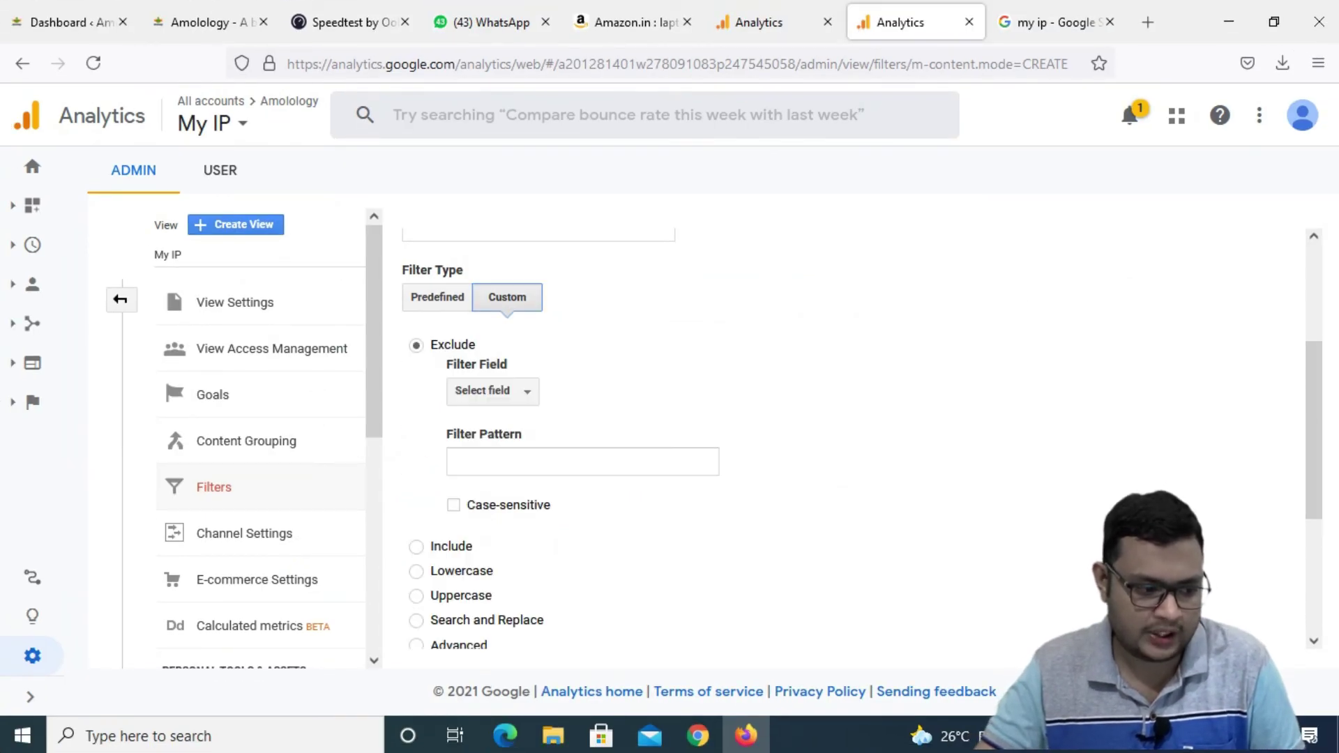
pyautogui.click(492, 391)
pyautogui.scroll(-5, 574, 544)
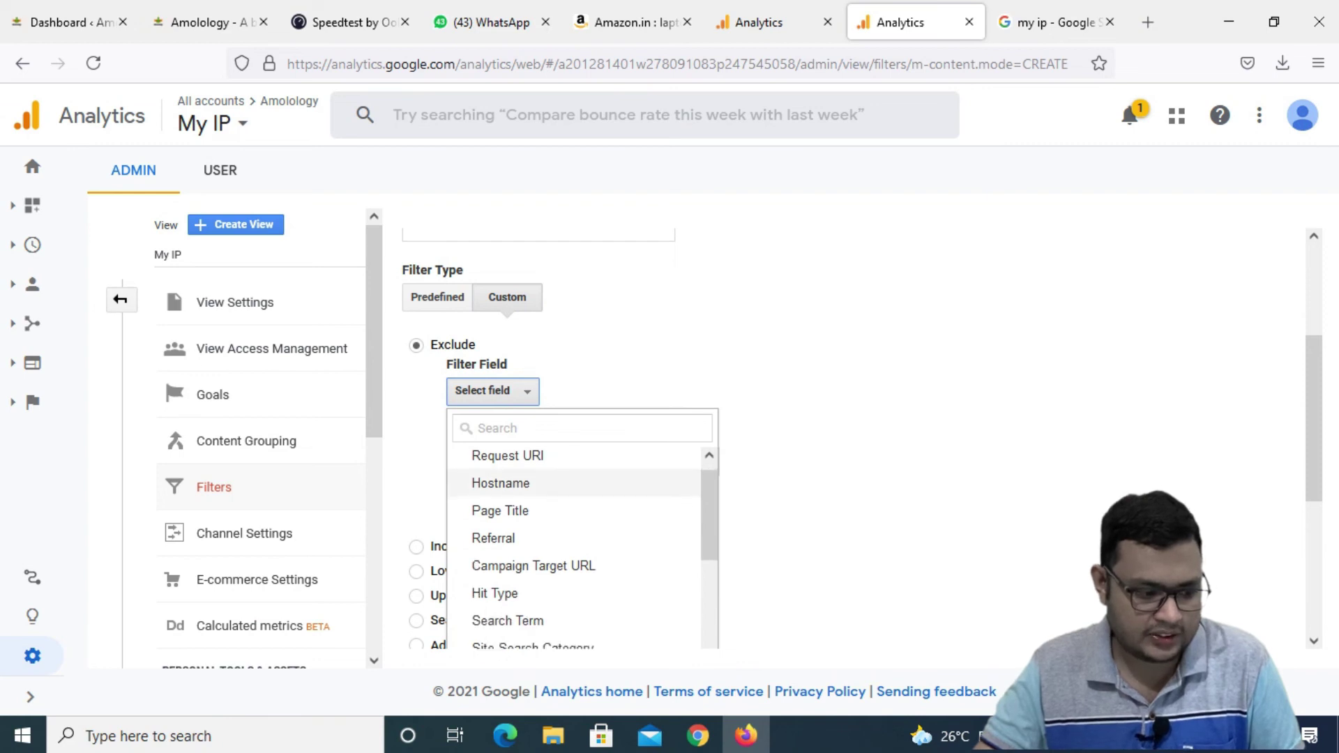
pyautogui.scroll(-2, 573, 494)
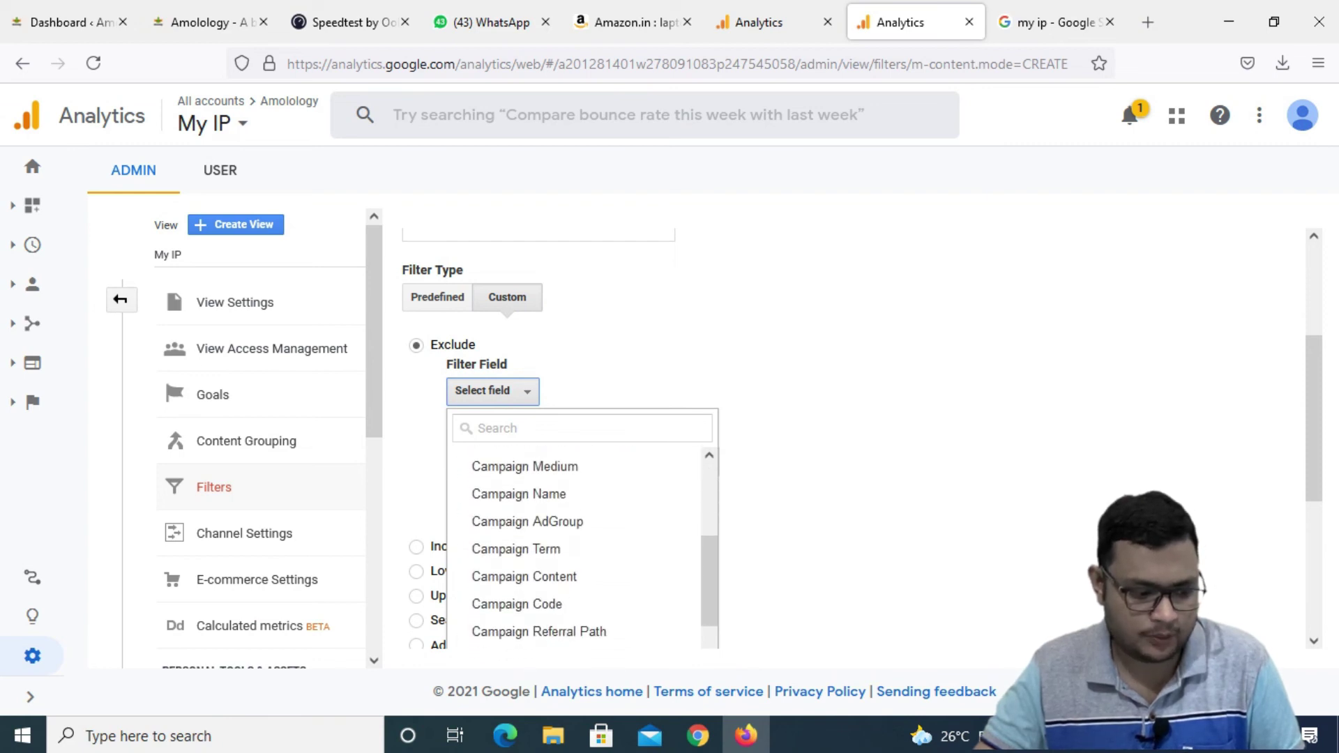
pyautogui.scroll(-4, 574, 494)
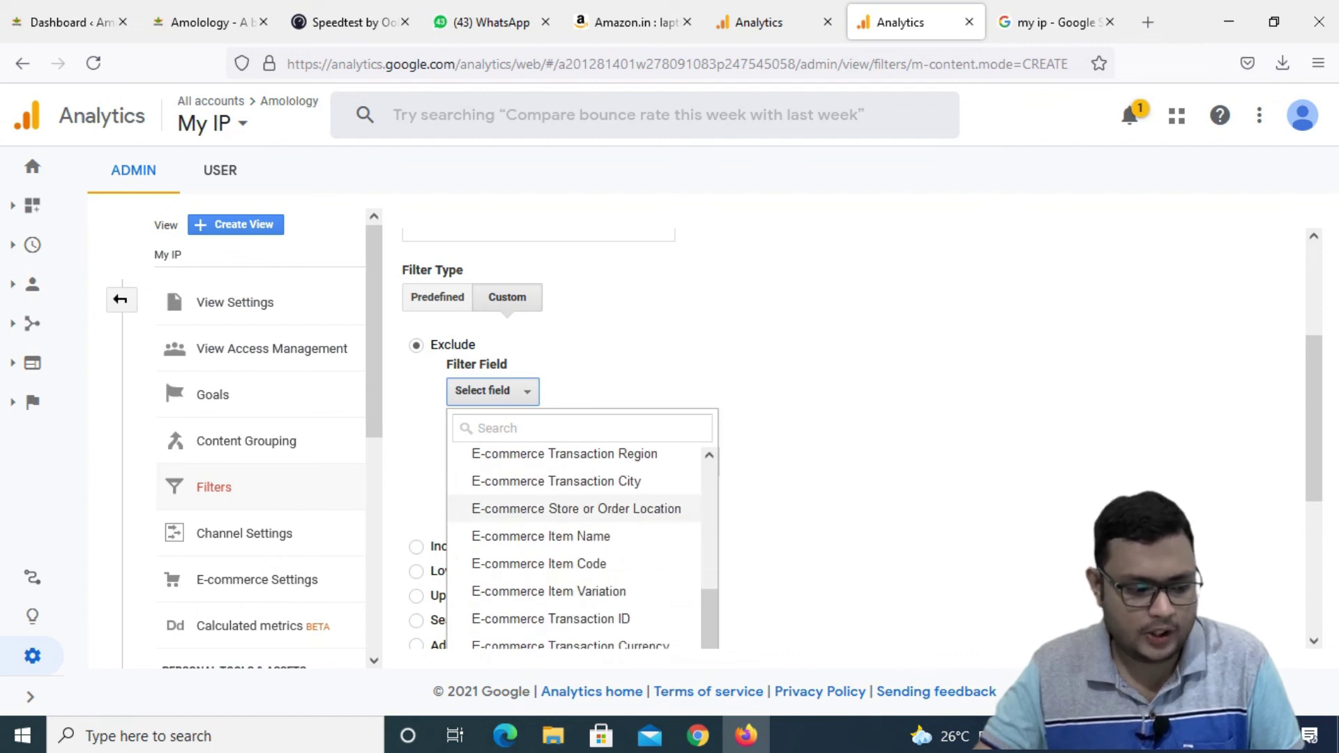
pyautogui.scroll(-4, 574, 509)
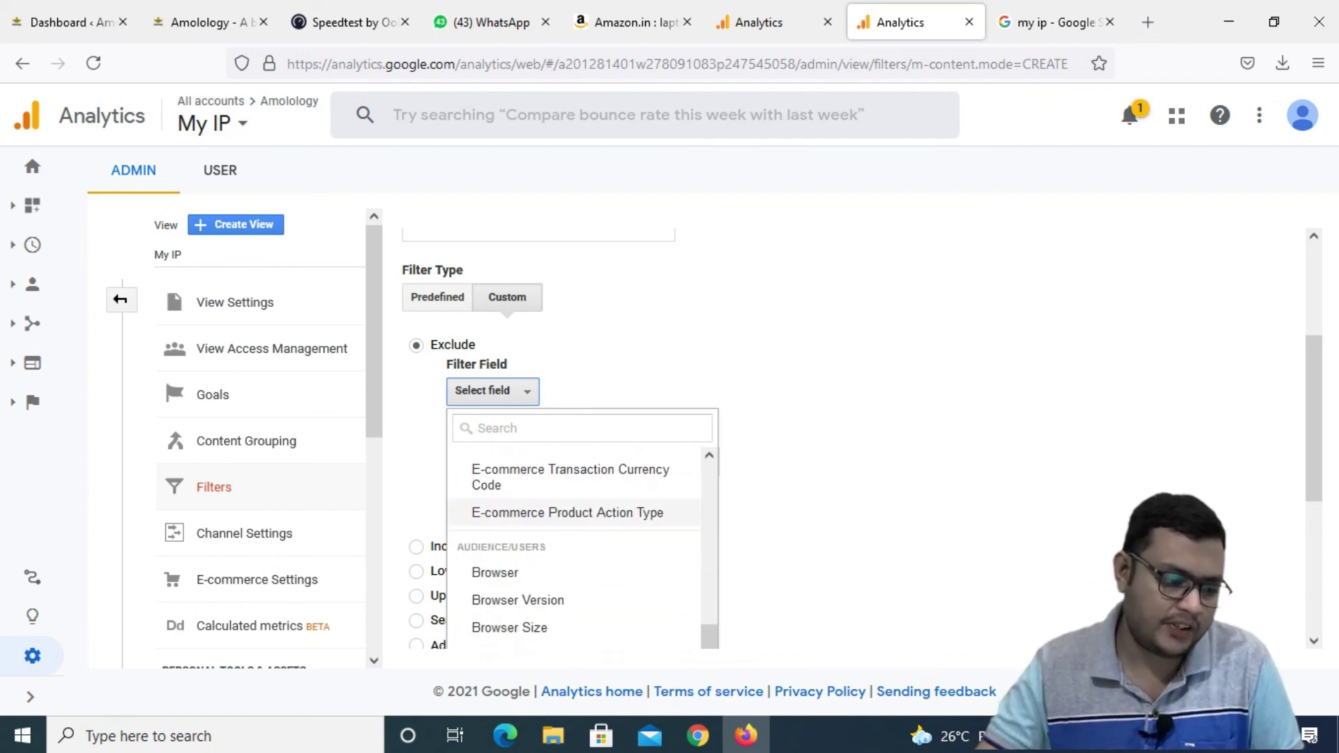
pyautogui.scroll(-4, 574, 527)
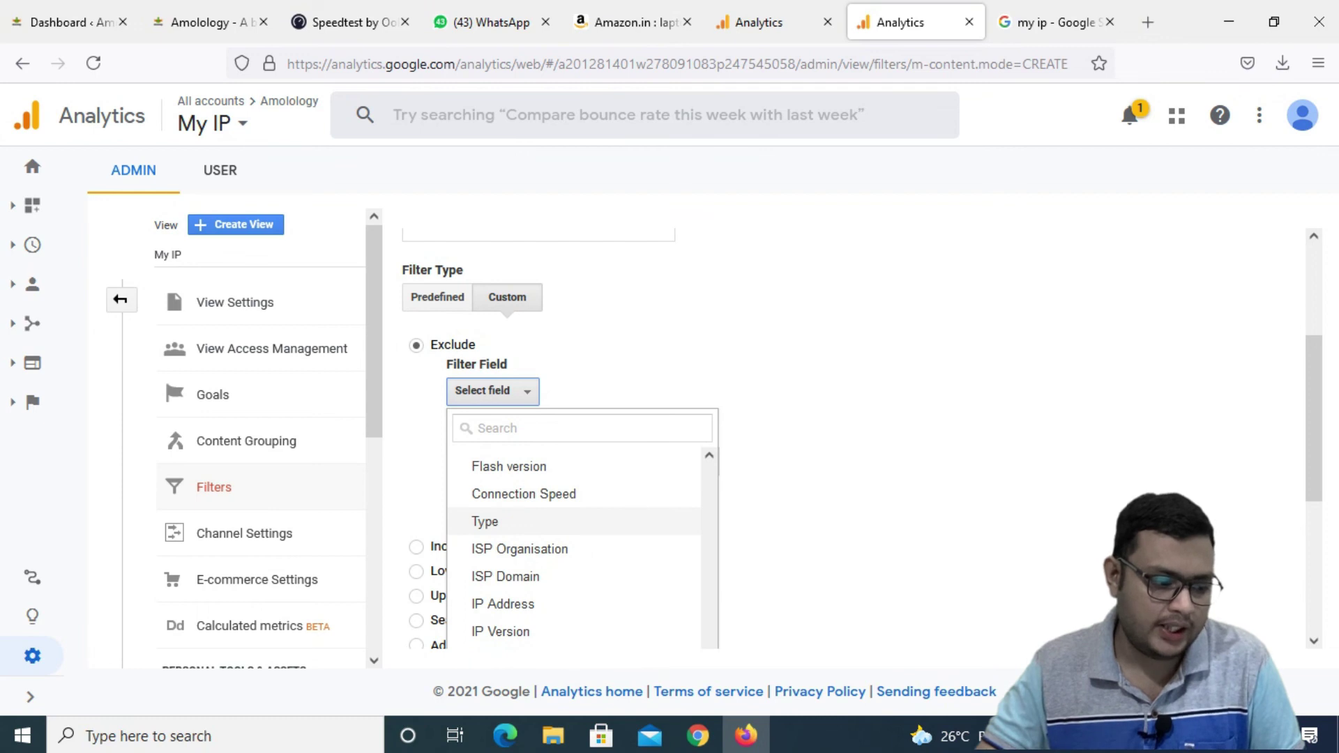
pyautogui.scroll(-3, 574, 526)
pyautogui.scroll(-5, 574, 530)
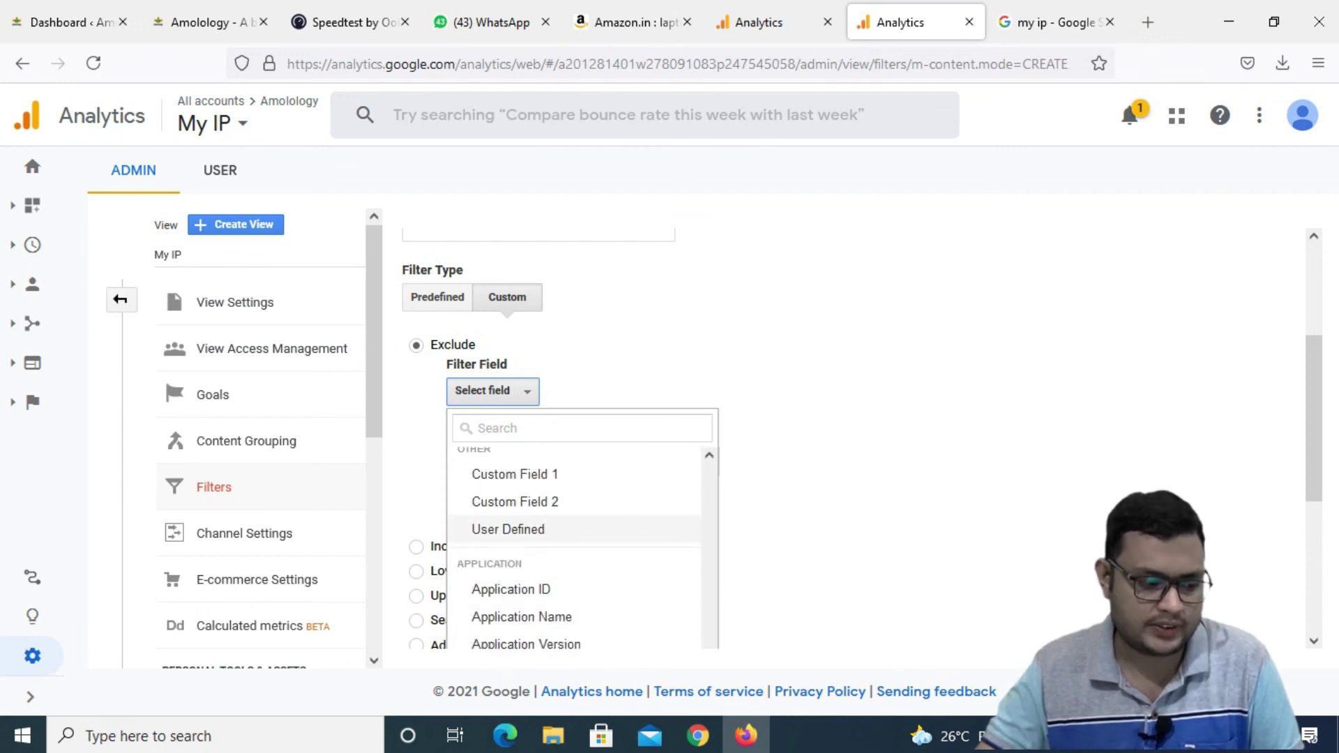
pyautogui.scroll(-2, 574, 530)
pyautogui.click(809, 481)
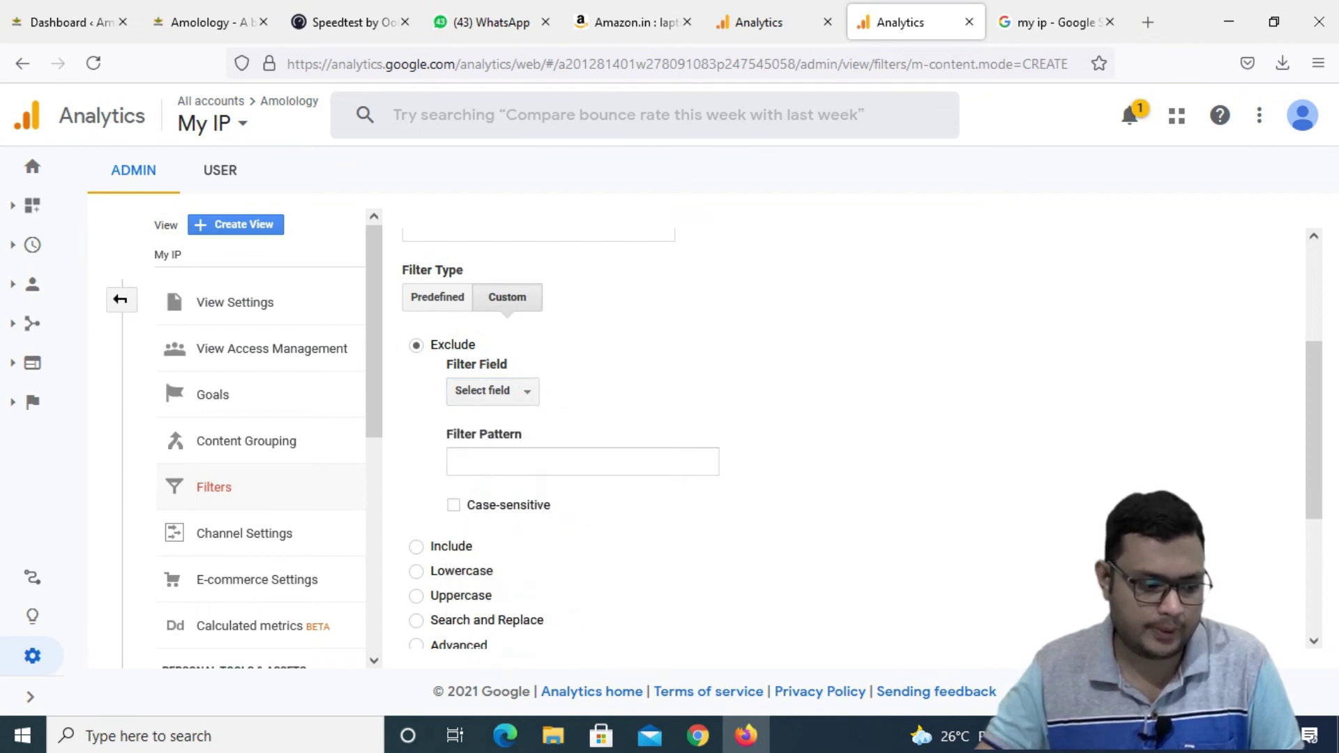
pyautogui.scroll(-2, 809, 481)
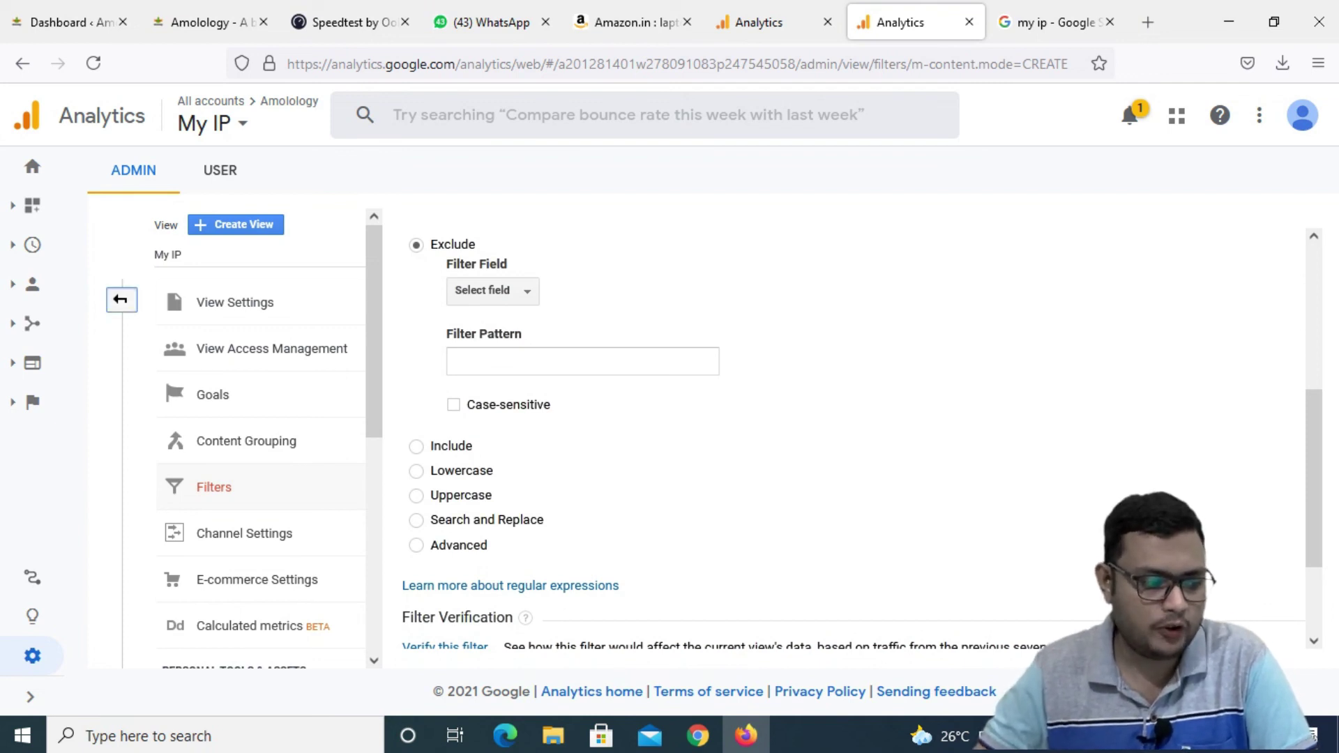
# Leave the unsaved filter for the administration overview and switch the view to All Web Site Data.
pyautogui.click(121, 299)
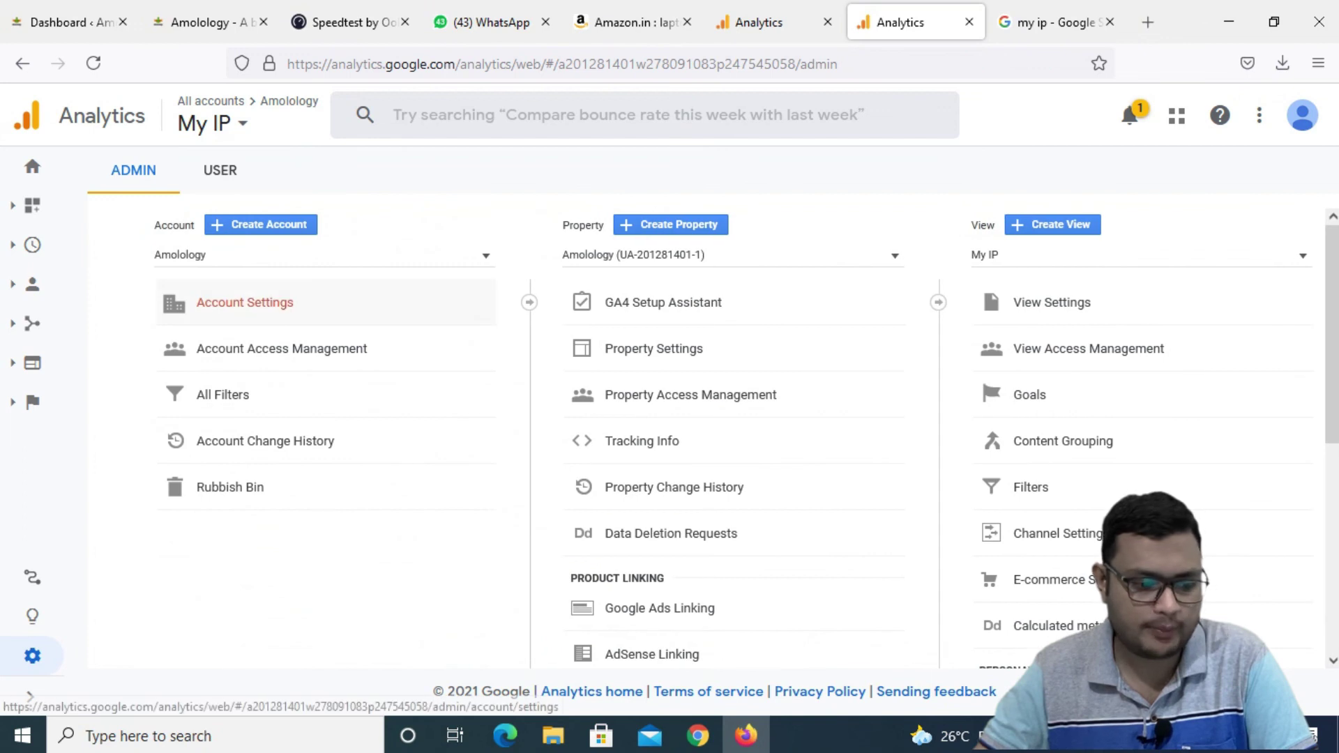
pyautogui.click(1043, 301)
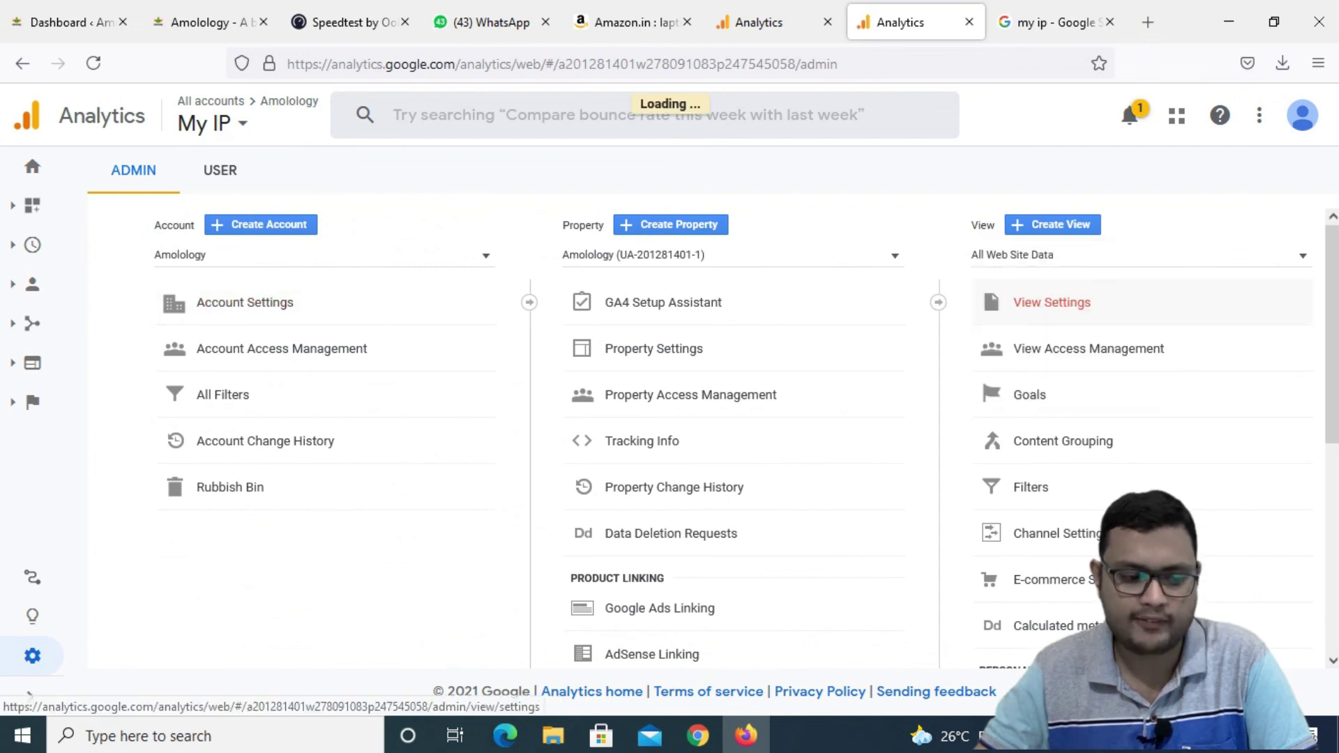
pyautogui.click(1042, 256)
pyautogui.click(1043, 301)
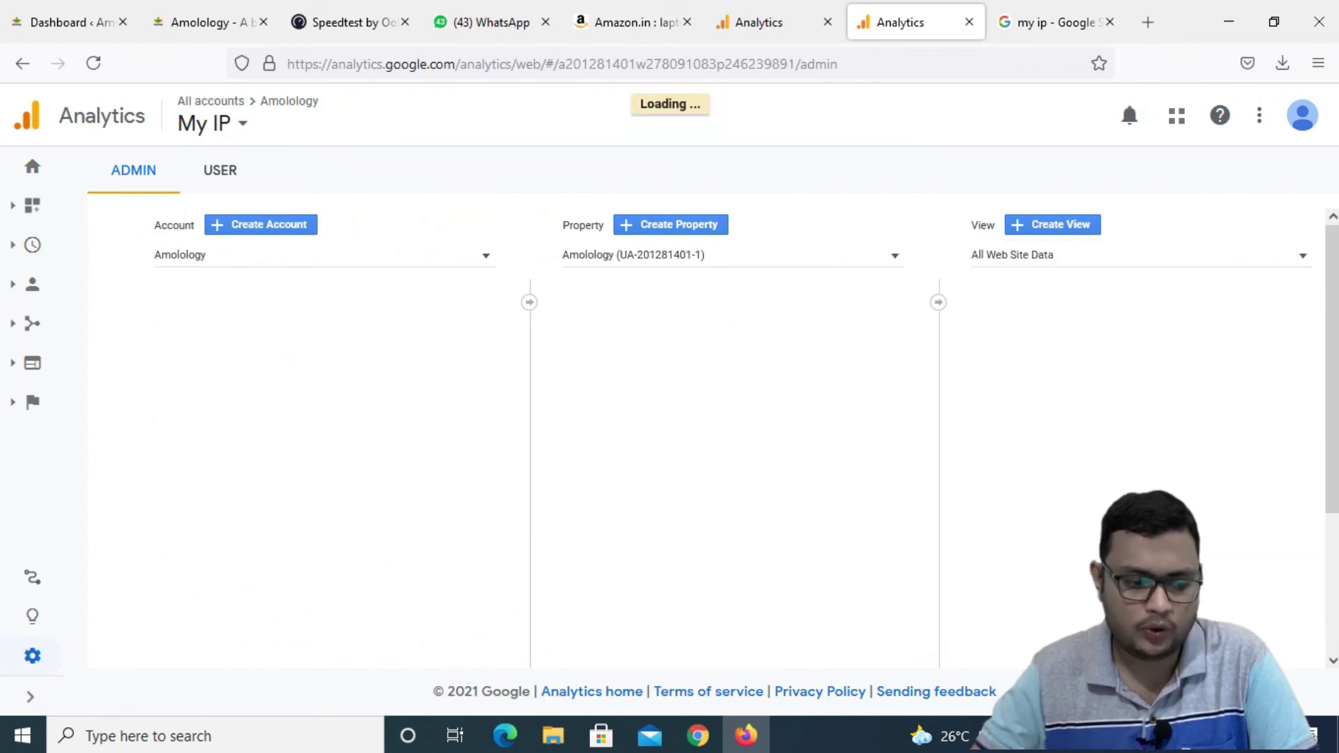